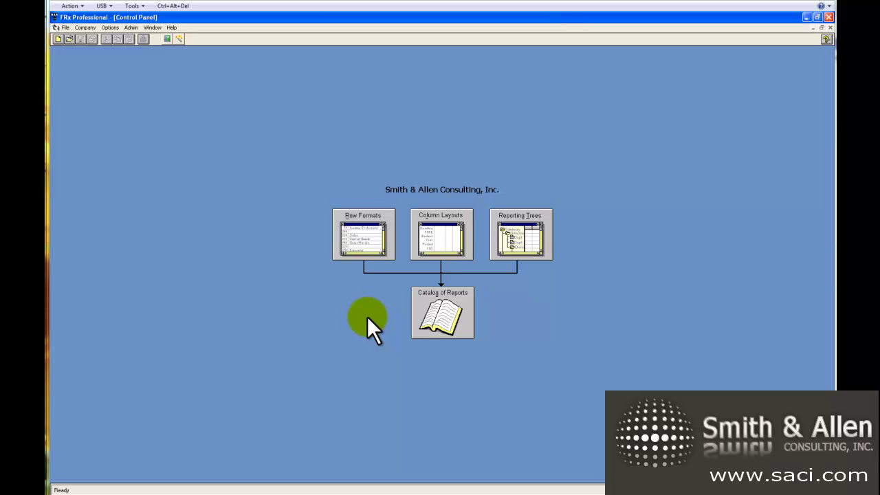
Step: Create a new row format and enter 'Revenue' as row 100's description
{"action": "left_click", "coordinate": [360, 242]}
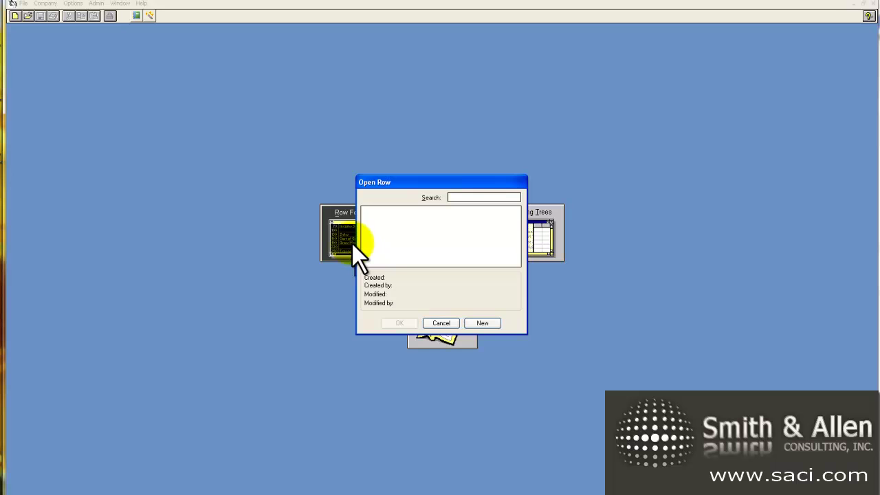
{"action": "left_click", "coordinate": [485, 324]}
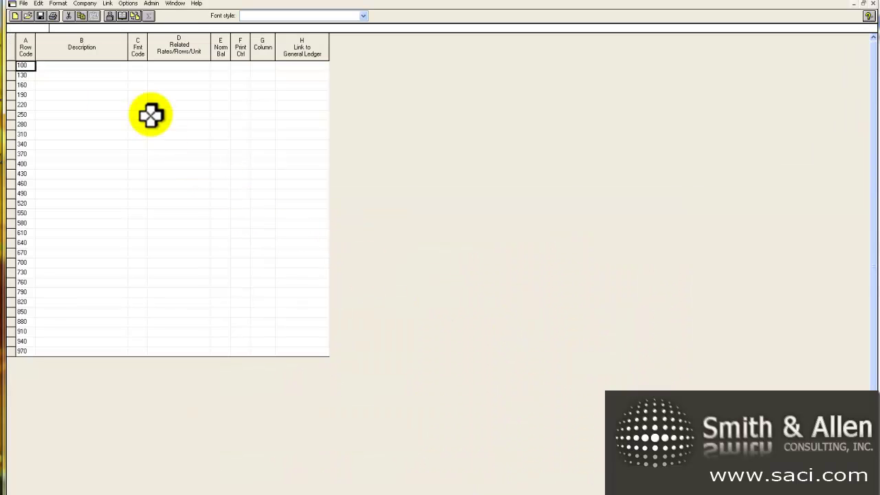
{"action": "left_click", "coordinate": [62, 67]}
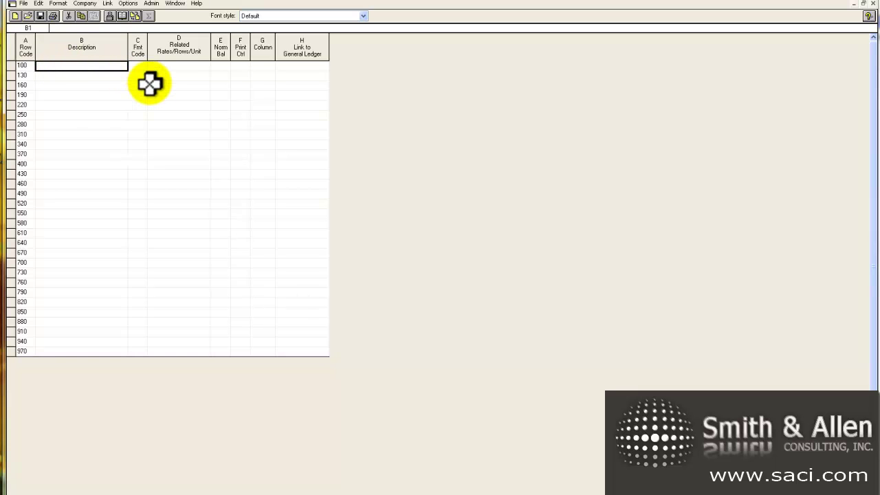
{"action": "type", "text": "Revenue"}
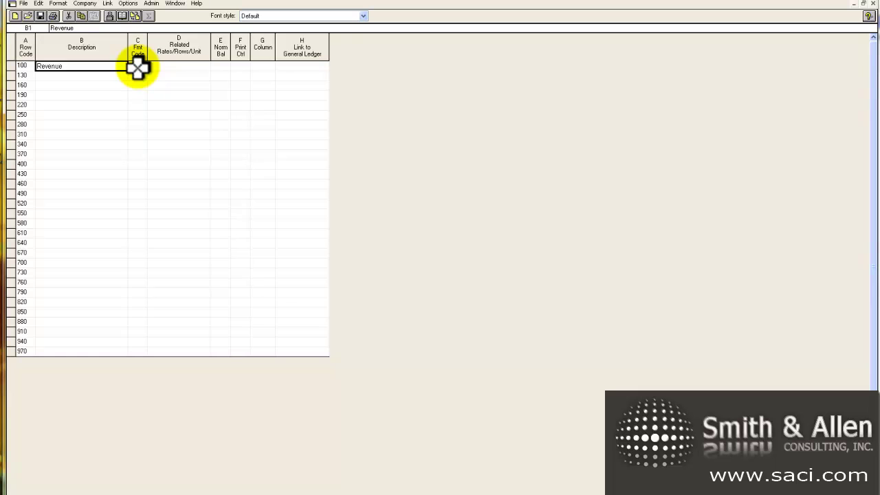
Step: Give row 100 the DES (title in description column) format code
{"action": "double_click", "coordinate": [137, 66]}
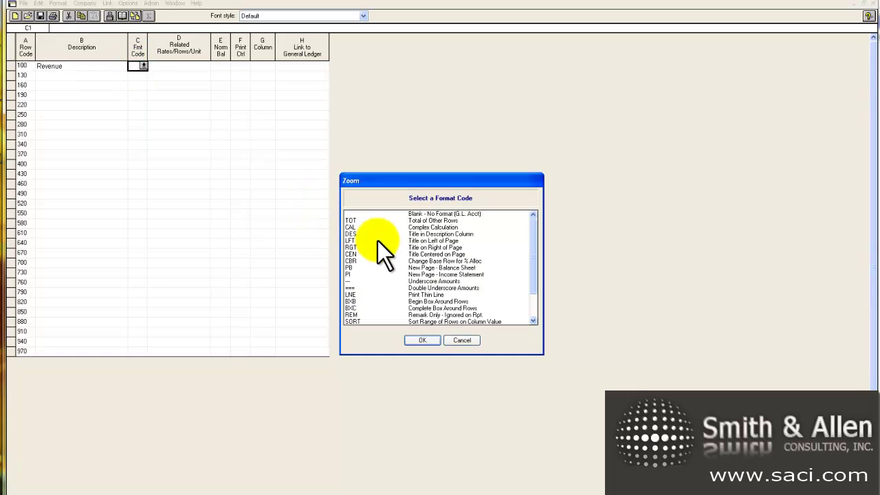
{"action": "left_click", "coordinate": [379, 234]}
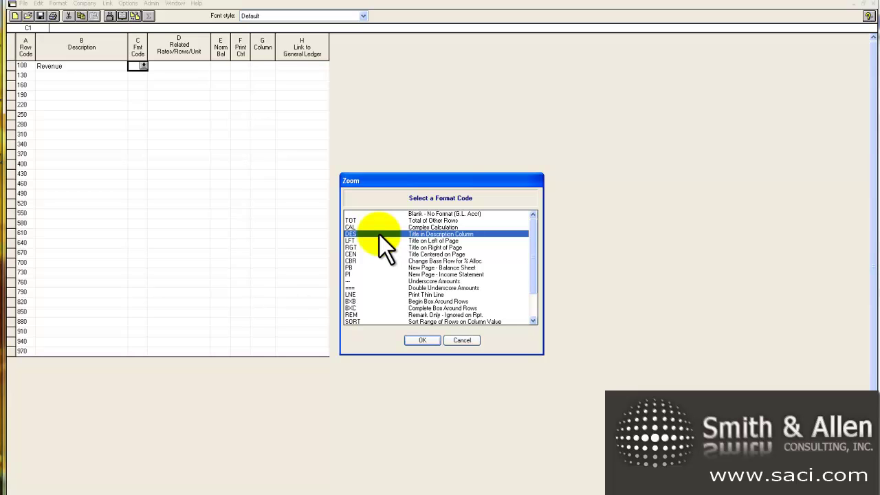
{"action": "left_click", "coordinate": [423, 339]}
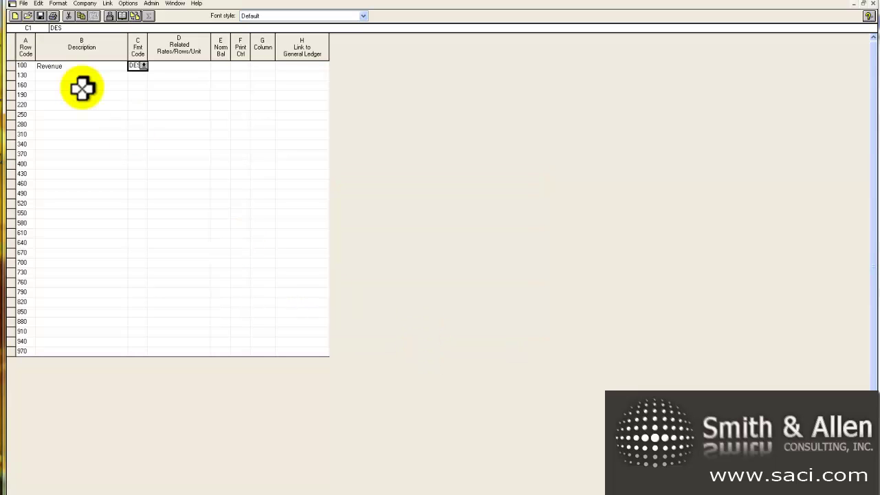
{"action": "left_click", "coordinate": [73, 79]}
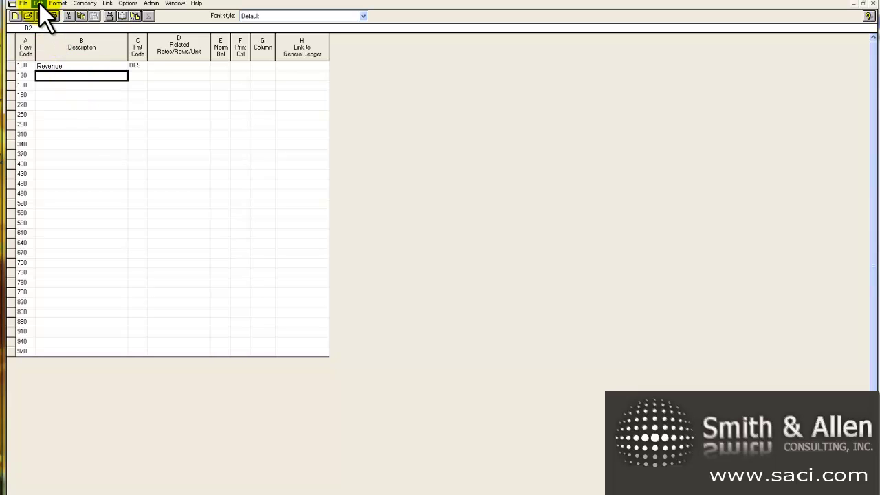
Step: Add chart-of-accounts rows starting at natural account 4000, overwriting from row 130 onward
{"action": "left_click", "coordinate": [39, 3]}
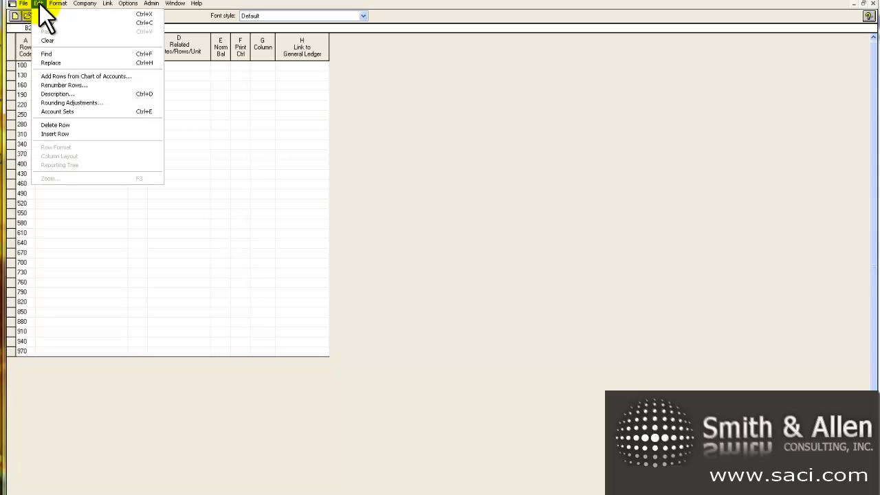
{"action": "left_click", "coordinate": [55, 75]}
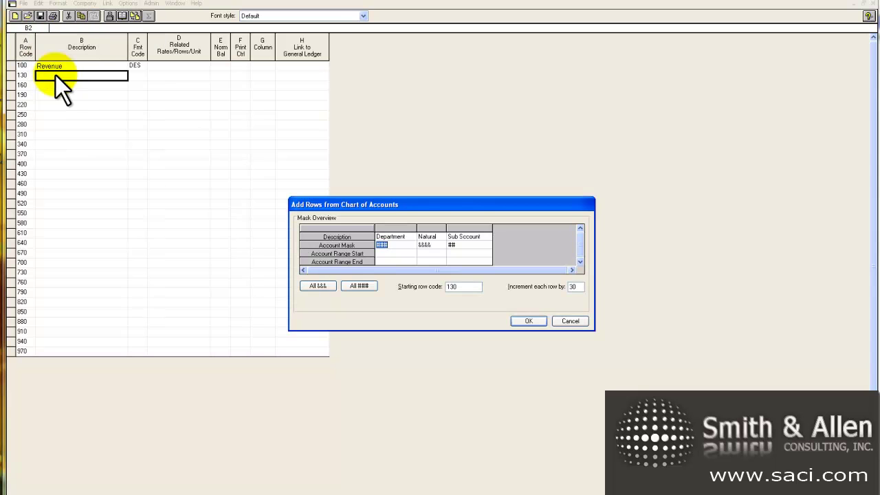
{"action": "left_click", "coordinate": [427, 246]}
{"action": "type", "text": "4"}
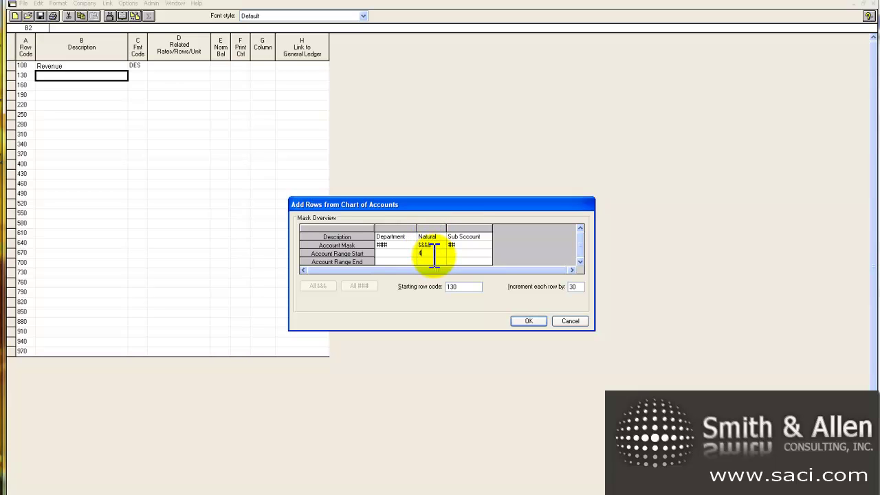
{"action": "type", "text": "000"}
{"action": "key", "text": "Return"}
{"action": "left_click", "coordinate": [524, 320]}
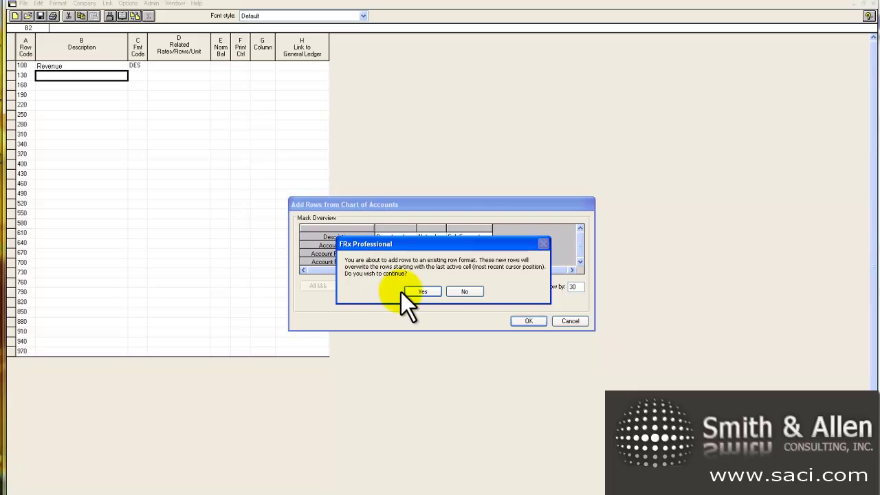
{"action": "left_click", "coordinate": [426, 294]}
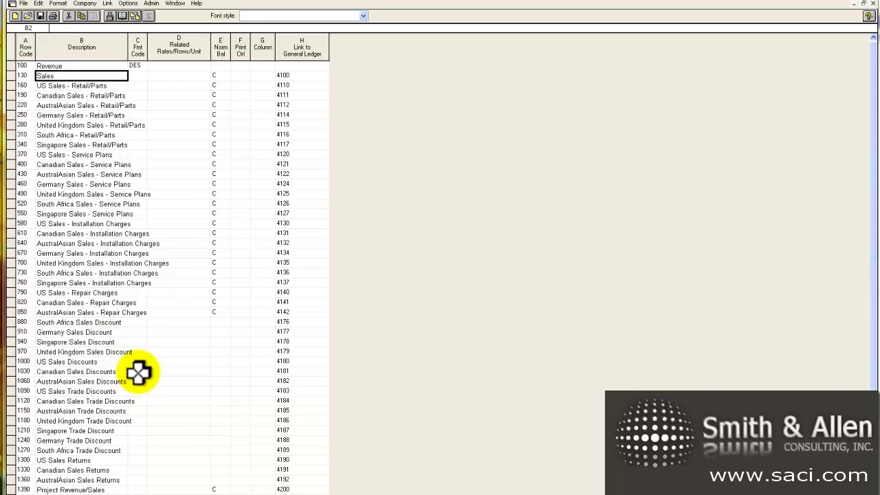
Step: Fill the empty Norm Bal cells of the revenue rows with C
{"action": "left_click", "coordinate": [220, 312]}
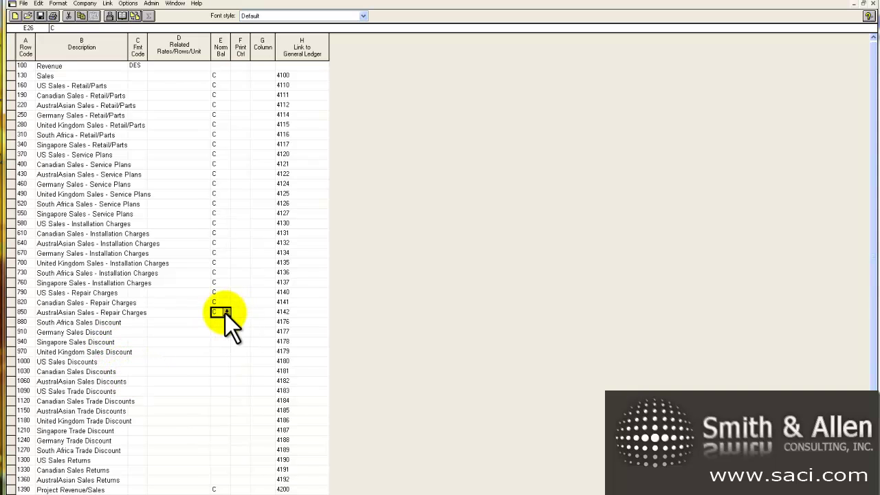
{"action": "left_click_drag", "start_coordinate": [227, 331], "coordinate": [234, 489]}
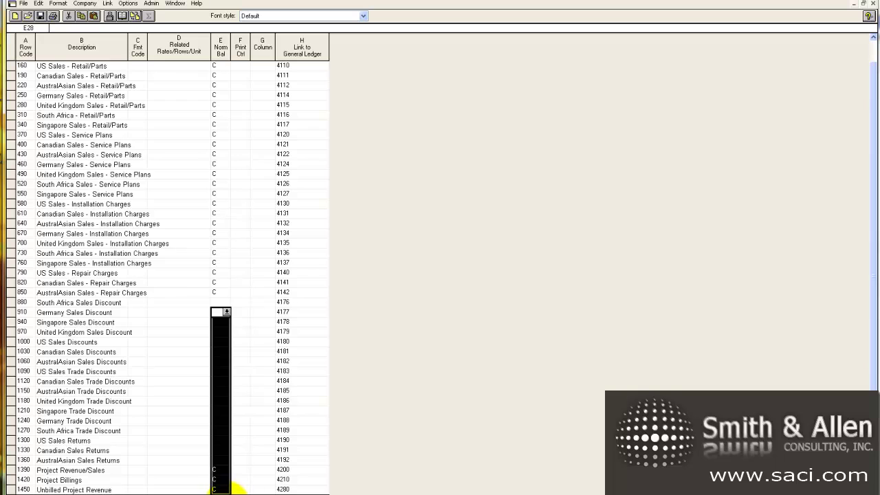
{"action": "type", "text": "C"}
{"action": "key", "text": "ctrl+Return"}
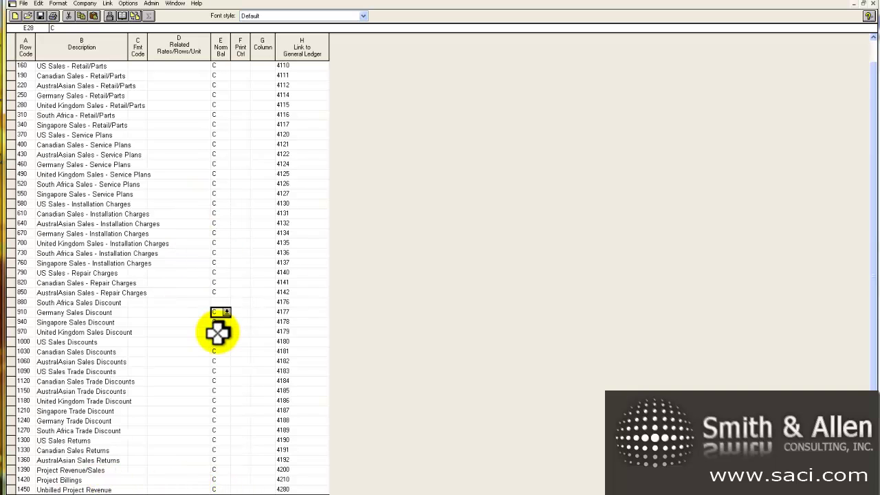
{"action": "left_click", "coordinate": [217, 303]}
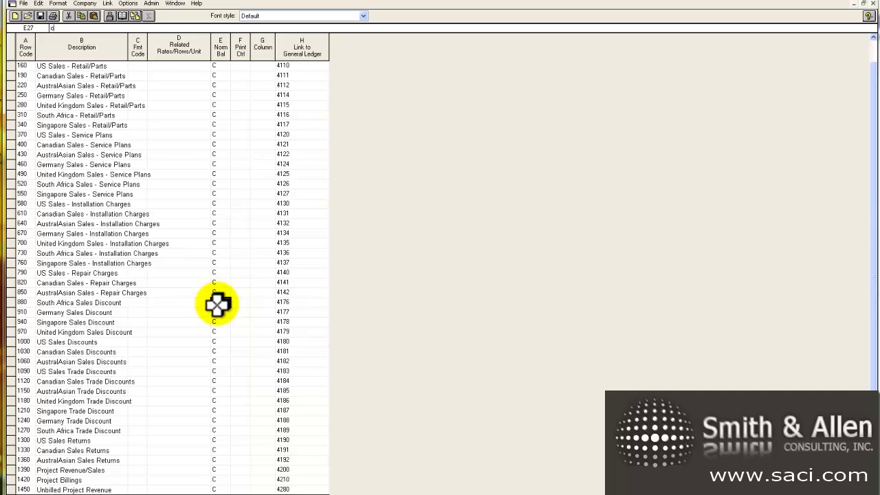
{"action": "left_click", "coordinate": [220, 340]}
Step: Make new row 1480 an Underscore Amounts (---) row
{"action": "left_click", "coordinate": [69, 489]}
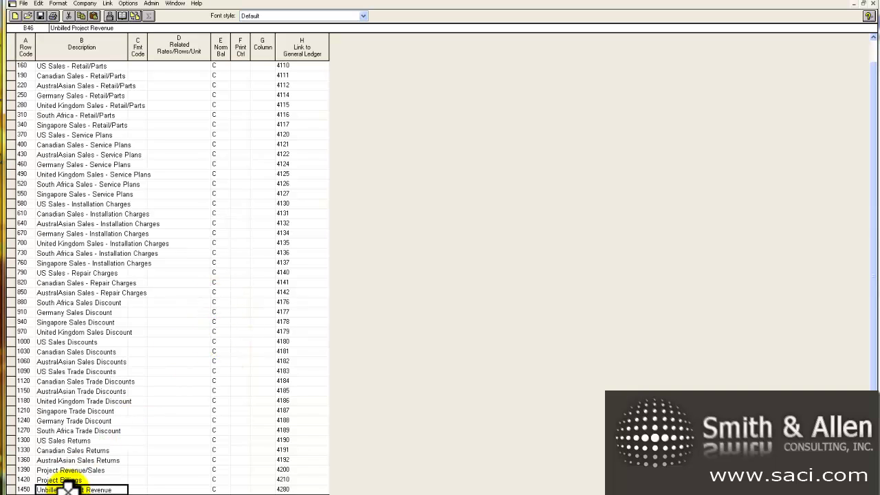
{"action": "key", "text": "Down"}
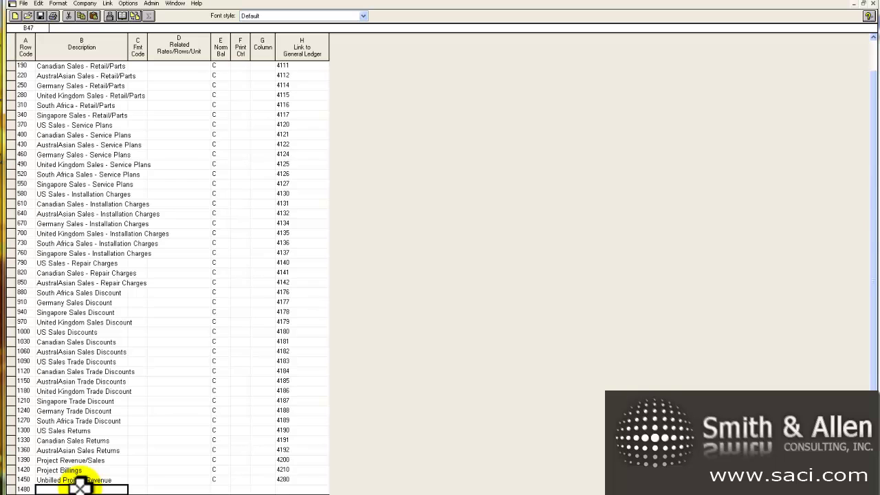
{"action": "key", "text": "Tab"}
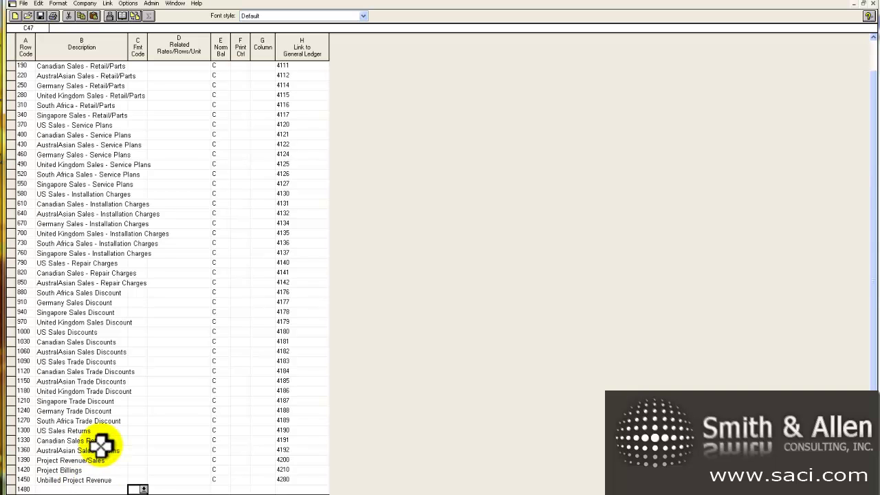
{"action": "left_click", "coordinate": [142, 488]}
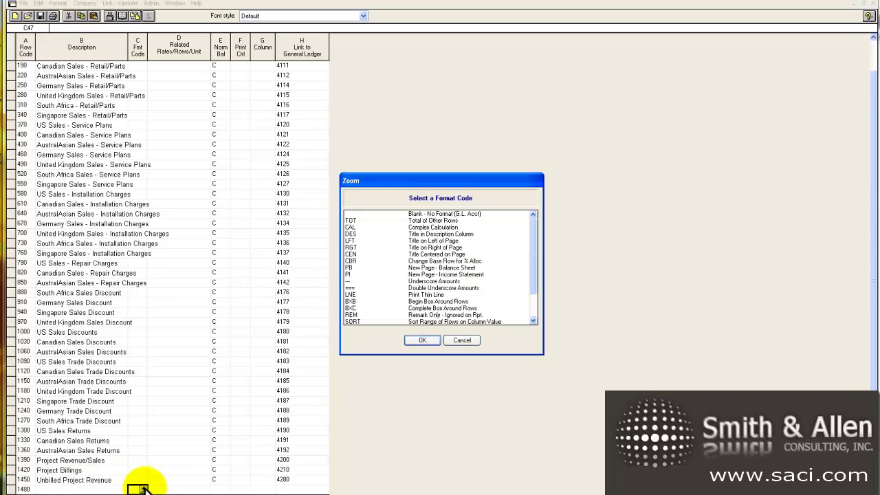
{"action": "left_click", "coordinate": [374, 287]}
{"action": "left_click", "coordinate": [382, 282]}
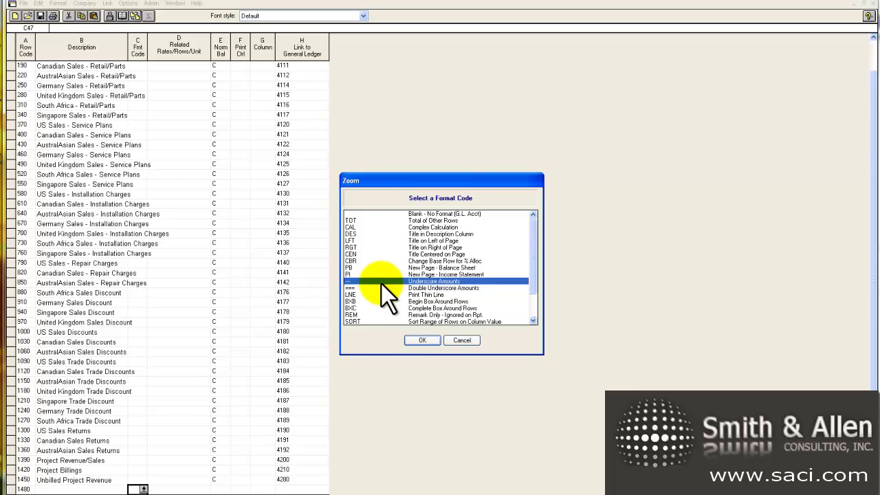
{"action": "left_click", "coordinate": [419, 339]}
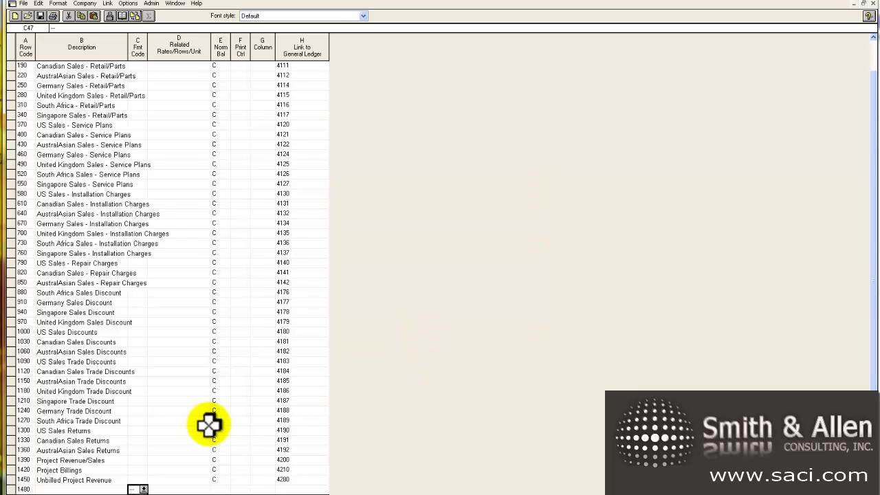
Step: Label row 1510 'Total Revenue'
{"action": "key", "text": "Down"}
{"action": "key", "text": "Left"}
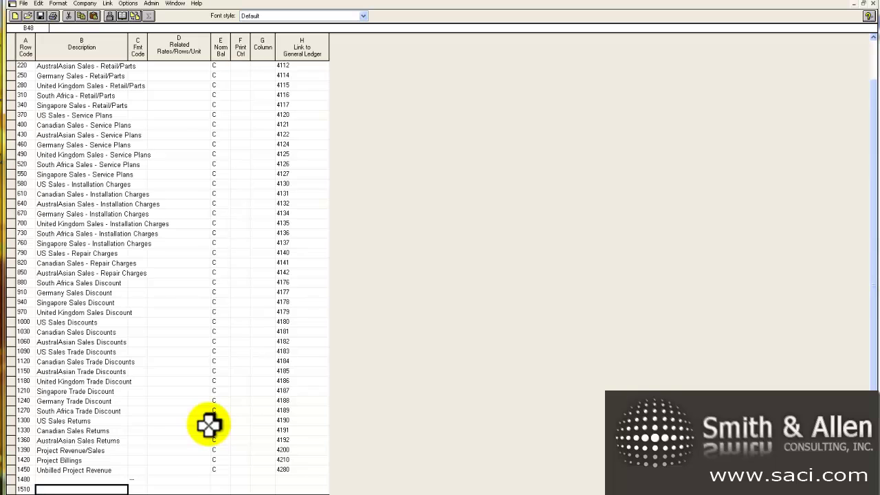
{"action": "type", "text": "Total REv"}
{"action": "key", "text": "BackSpace"}
{"action": "key", "text": "BackSpace"}
{"action": "type", "text": "evenue"}
{"action": "key", "text": "Tab"}
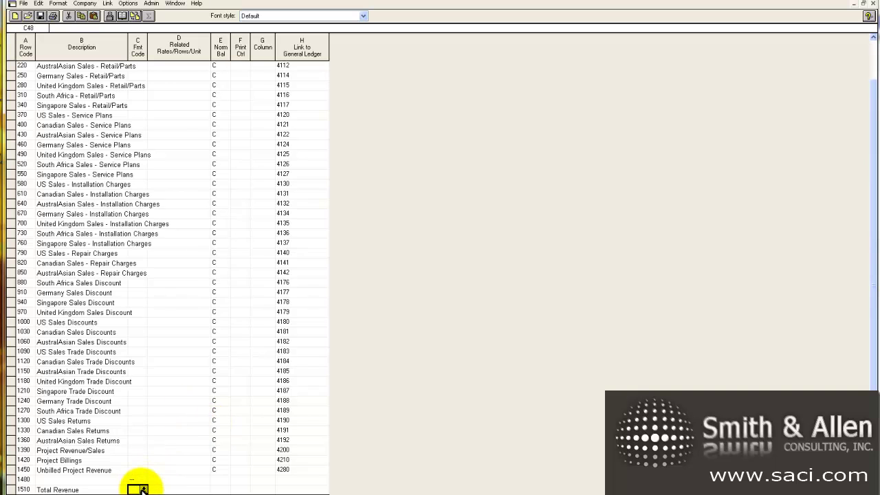
Step: Give the Total Revenue row the TOT (total of other rows) format code
{"action": "left_click", "coordinate": [143, 490]}
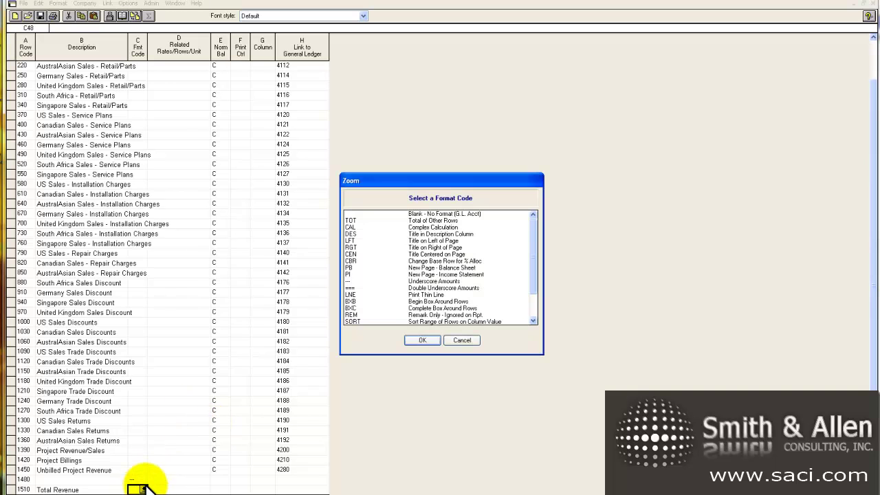
{"action": "left_click", "coordinate": [356, 220]}
{"action": "left_click", "coordinate": [421, 341]}
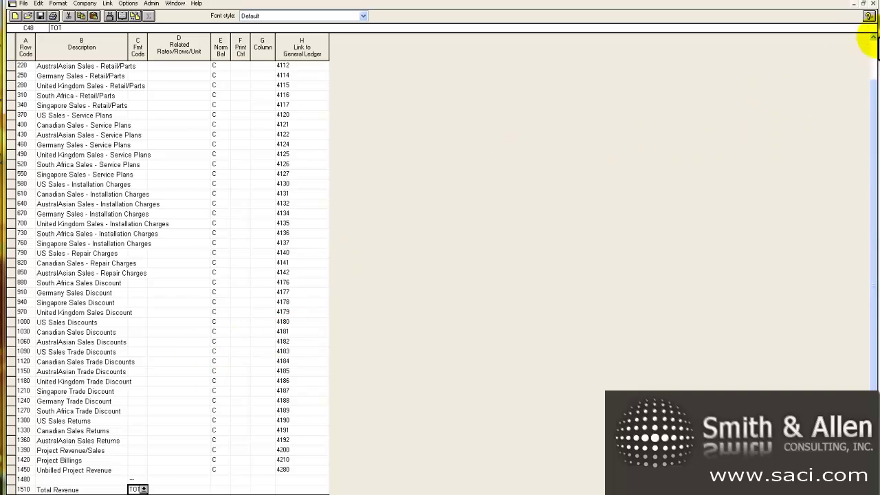
Step: Set Total Revenue's related rows to 100 TO 1450
{"action": "left_click", "coordinate": [875, 50]}
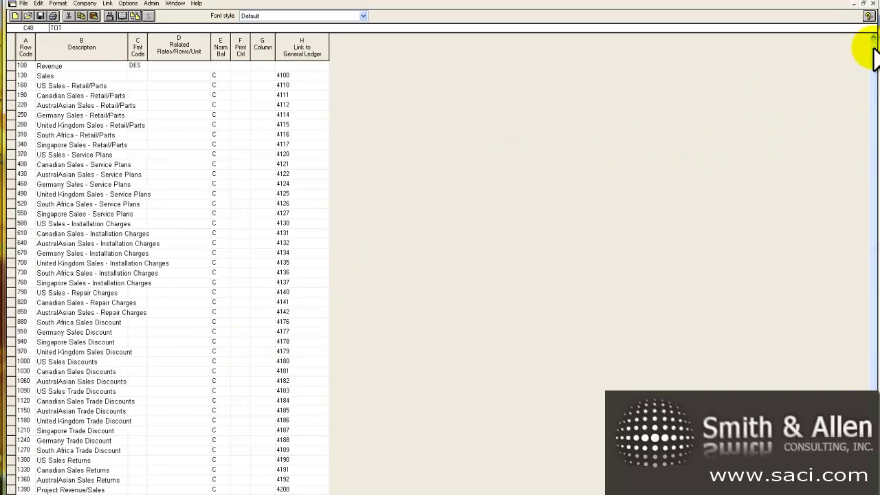
{"action": "left_click", "coordinate": [104, 66]}
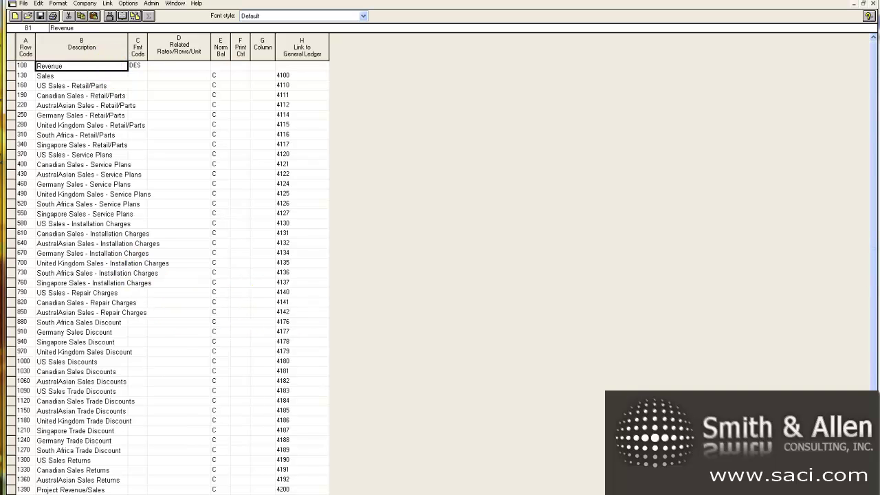
{"action": "scroll", "coordinate": [172, 275], "scroll_direction": "down", "scroll_amount": 2}
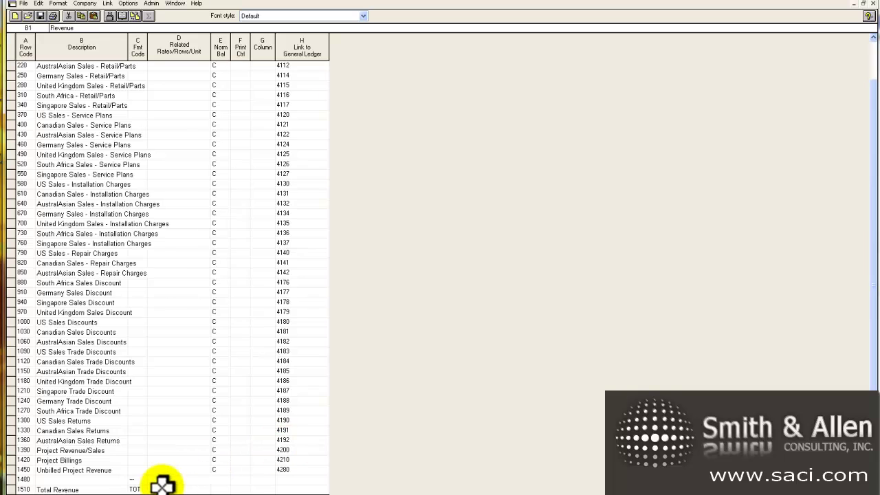
{"action": "left_click", "coordinate": [76, 470]}
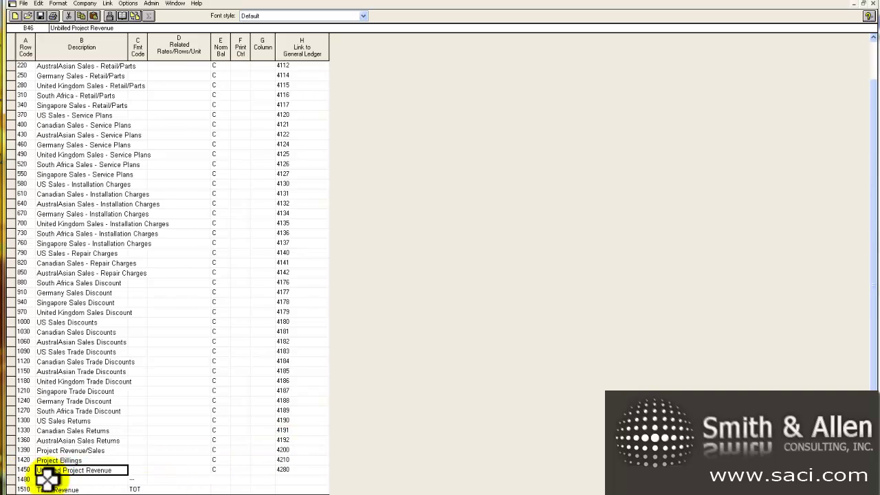
{"action": "left_click", "coordinate": [162, 488]}
{"action": "type", "text": "1"}
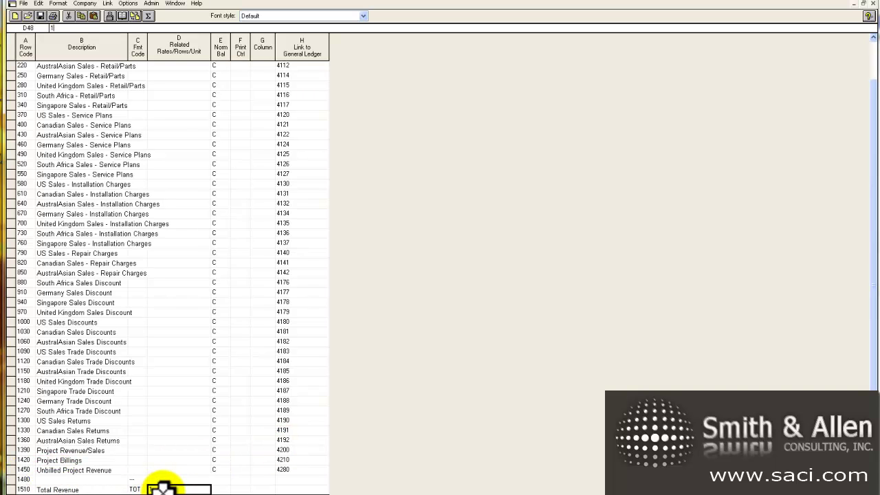
{"action": "type", "text": "00 TO"}
{"action": "type", "text": " 1450"}
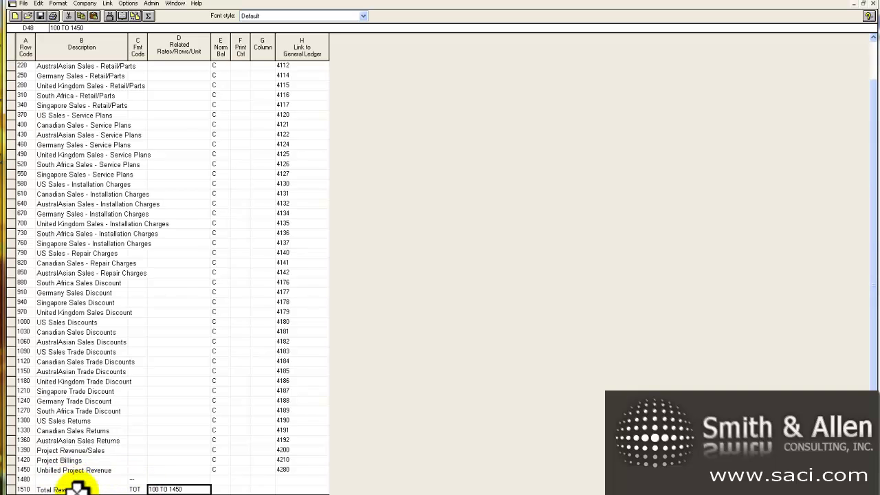
{"action": "key", "text": "Return"}
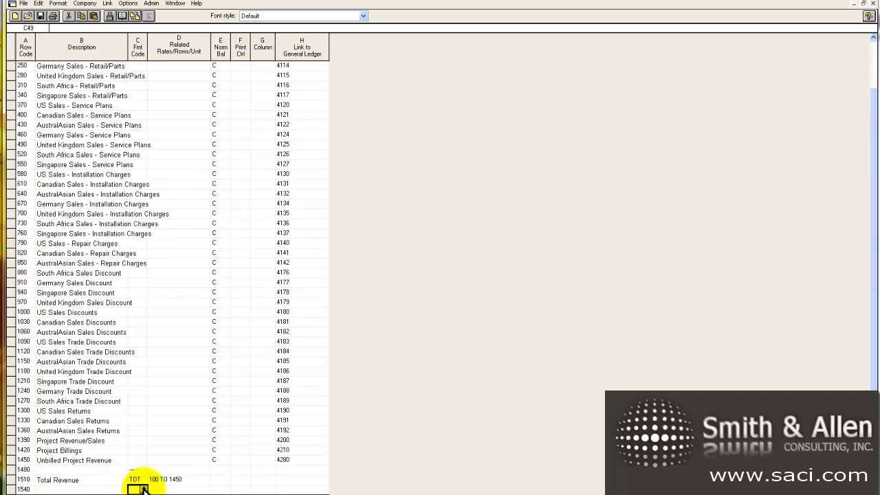
Step: Make row 1540 a blank DES title row
{"action": "left_click", "coordinate": [143, 489]}
{"action": "left_click", "coordinate": [362, 235]}
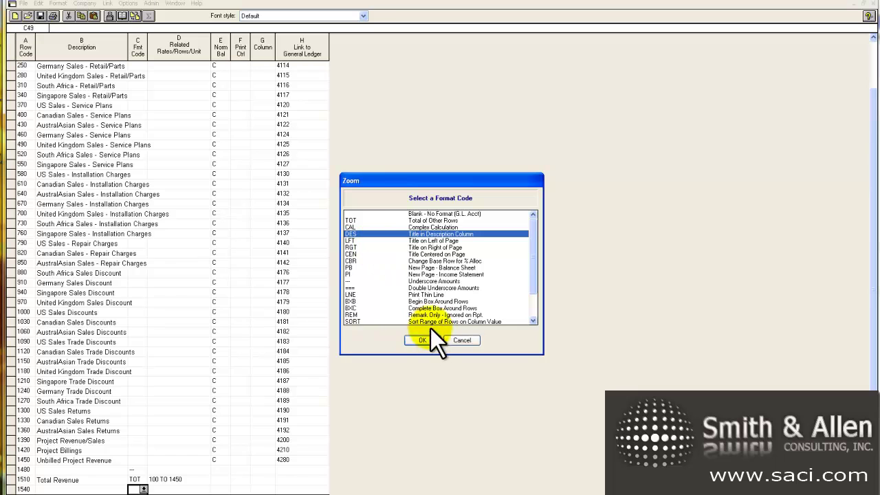
{"action": "left_click", "coordinate": [422, 340]}
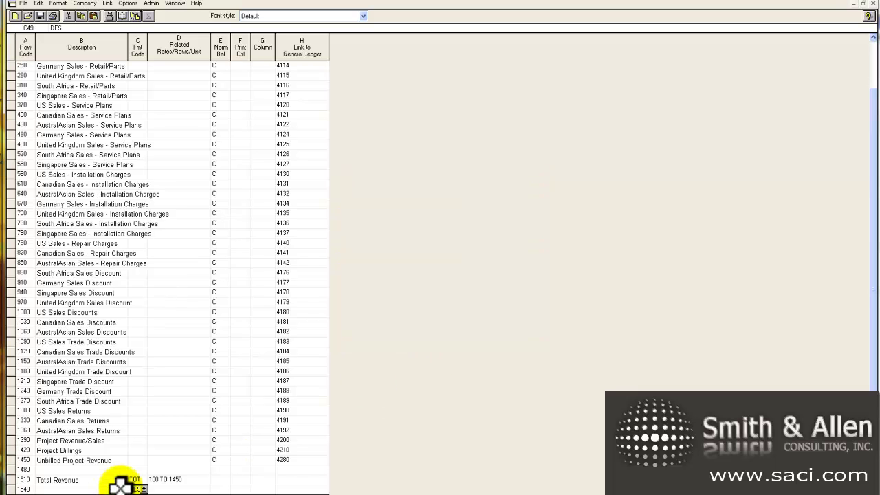
{"action": "key", "text": "Return"}
Step: Add an 'Expenses' title row 1570 with format code DES
{"action": "left_click", "coordinate": [55, 488]}
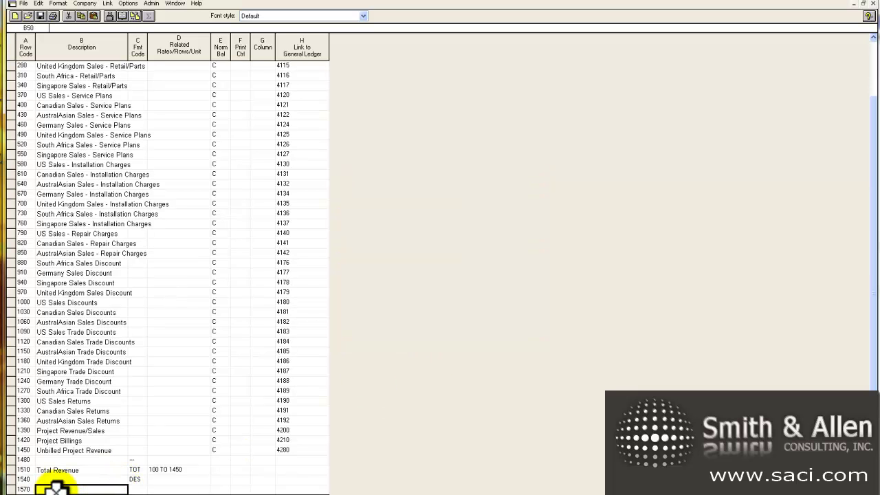
{"action": "type", "text": "Expen"}
{"action": "type", "text": "ses"}
{"action": "key", "text": "Tab"}
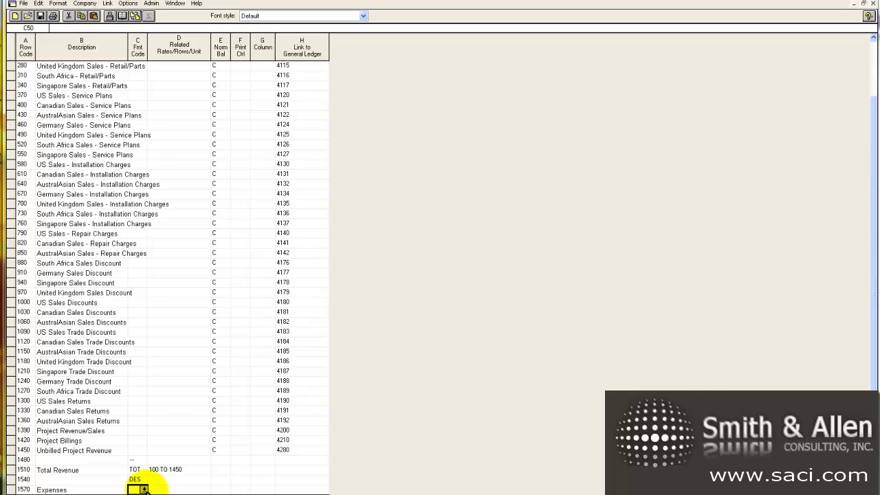
{"action": "left_click", "coordinate": [144, 489]}
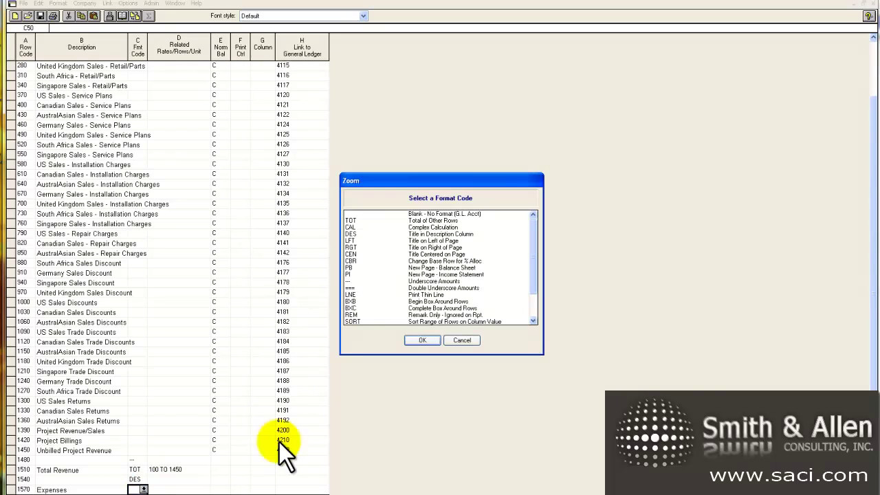
{"action": "left_click", "coordinate": [353, 234]}
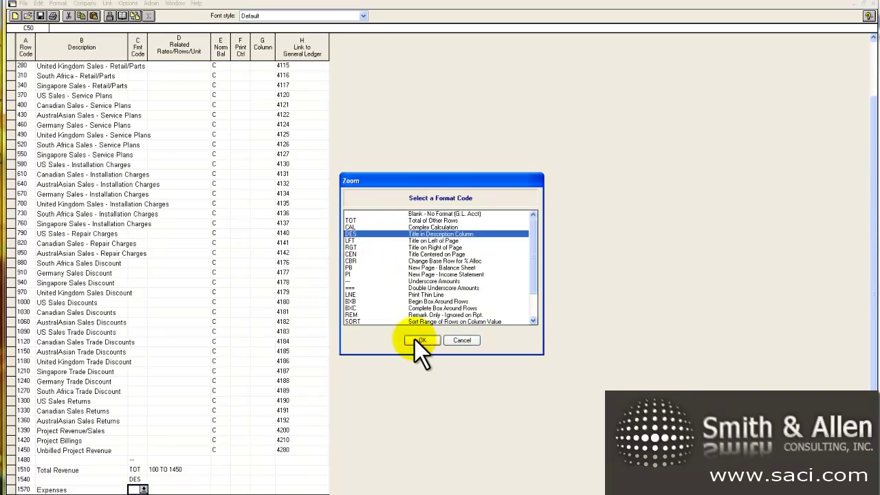
{"action": "left_click", "coordinate": [419, 340]}
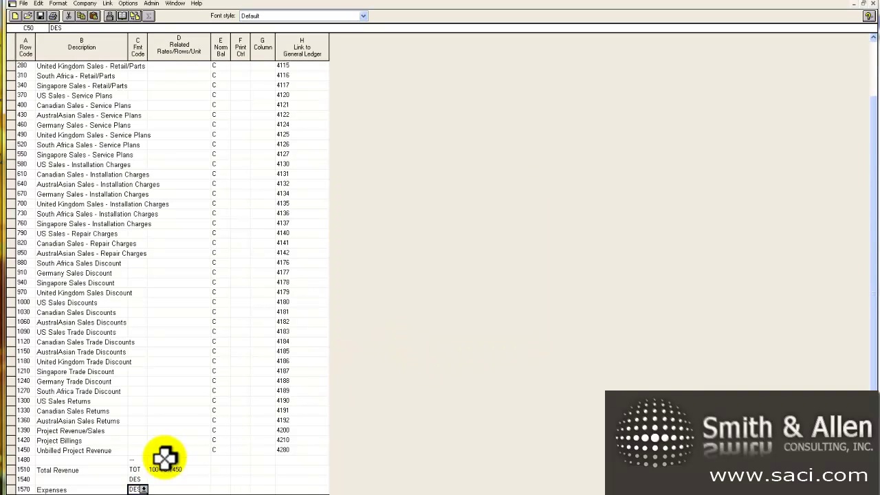
{"action": "key", "text": "Down"}
Step: Add chart-of-accounts rows for natural accounts 4500–9999, overwriting from row 1600 onward
{"action": "left_click", "coordinate": [117, 489]}
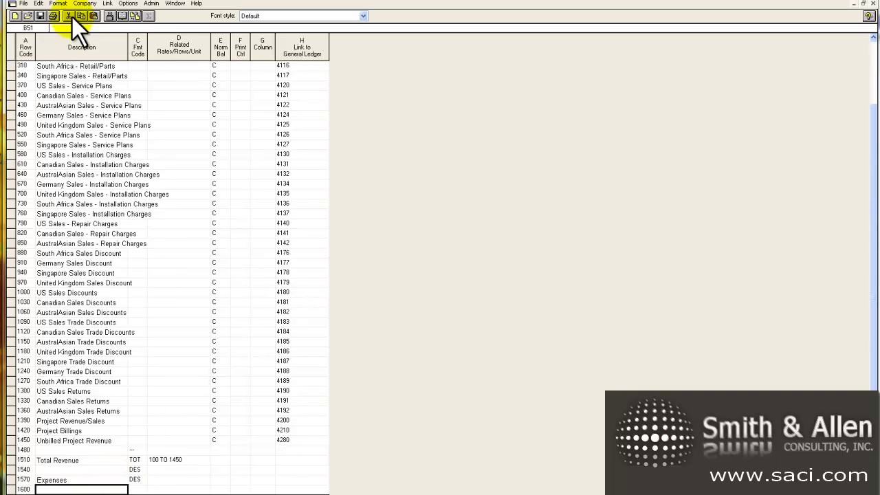
{"action": "left_click", "coordinate": [39, 4]}
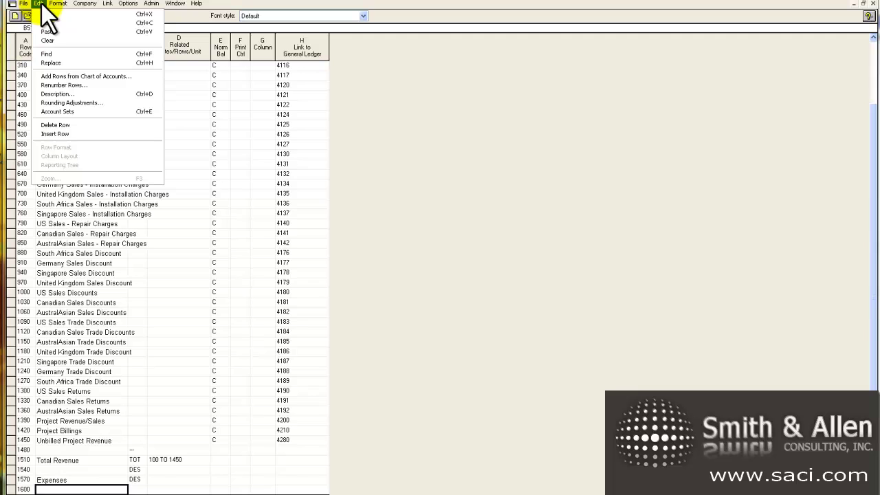
{"action": "left_click", "coordinate": [77, 77]}
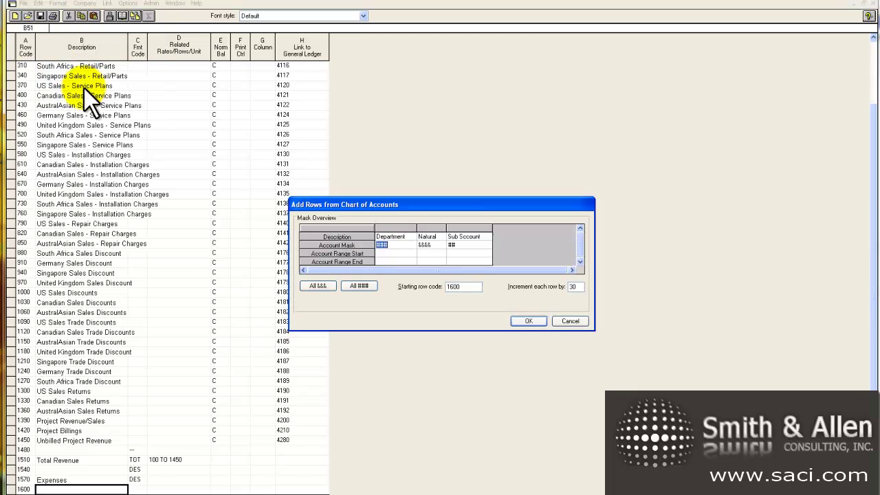
{"action": "left_click", "coordinate": [426, 256]}
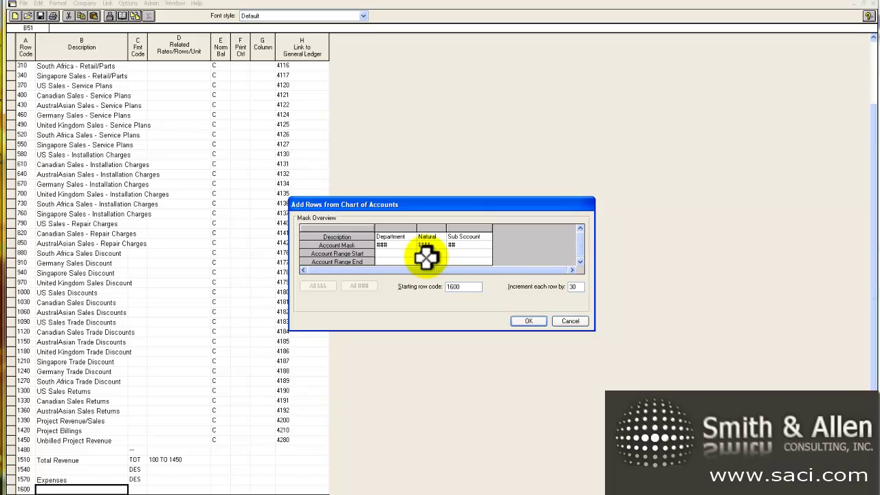
{"action": "type", "text": "4500"}
{"action": "left_click", "coordinate": [429, 260]}
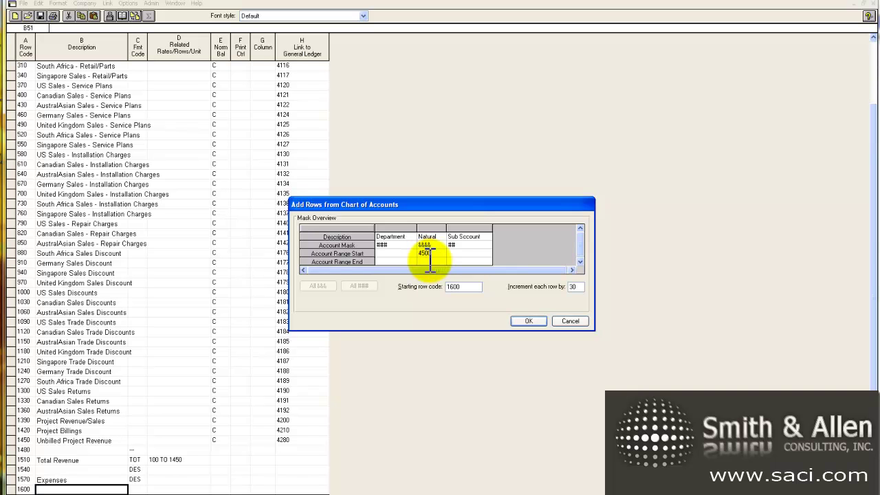
{"action": "type", "text": "9999"}
{"action": "left_click", "coordinate": [522, 321]}
{"action": "left_click", "coordinate": [528, 323]}
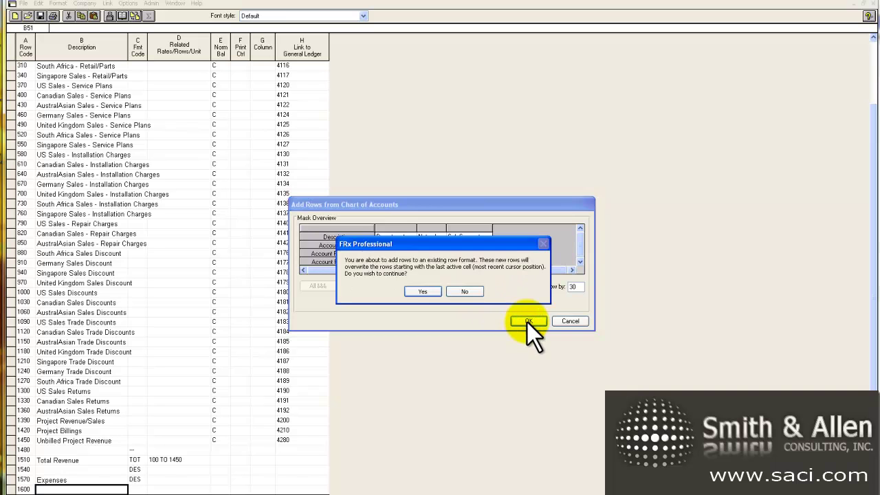
{"action": "left_click", "coordinate": [423, 290]}
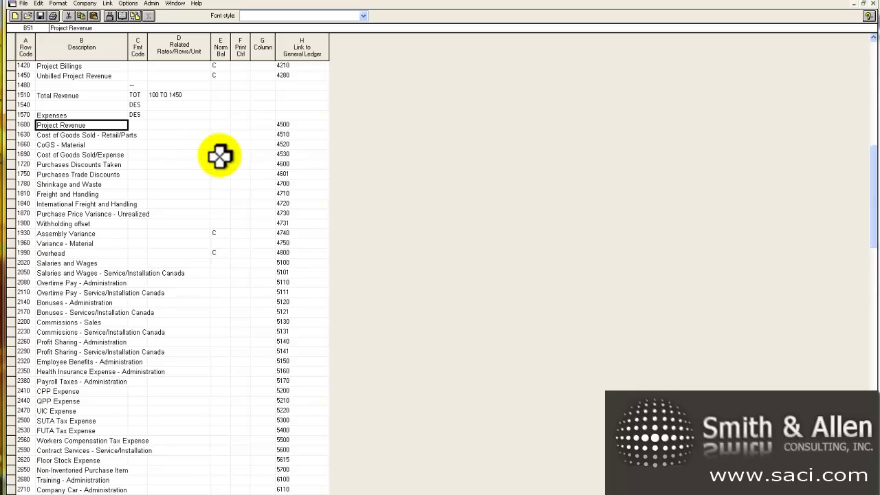
Step: Clear the C normal-balance flags from the first expense rows one by one
{"action": "left_click", "coordinate": [220, 154]}
{"action": "key", "text": "Delete"}
{"action": "key", "text": "Down"}
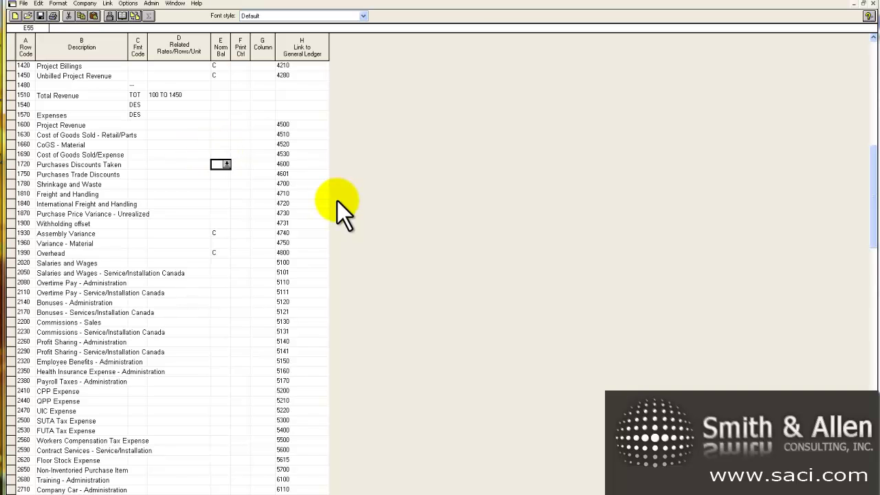
{"action": "key", "text": "Down"}
{"action": "key", "text": "Down"}
{"action": "key", "text": "Down"}
{"action": "key", "text": "Down"}
{"action": "key", "text": "Down"}
{"action": "key", "text": "Down"}
{"action": "key", "text": "Delete"}
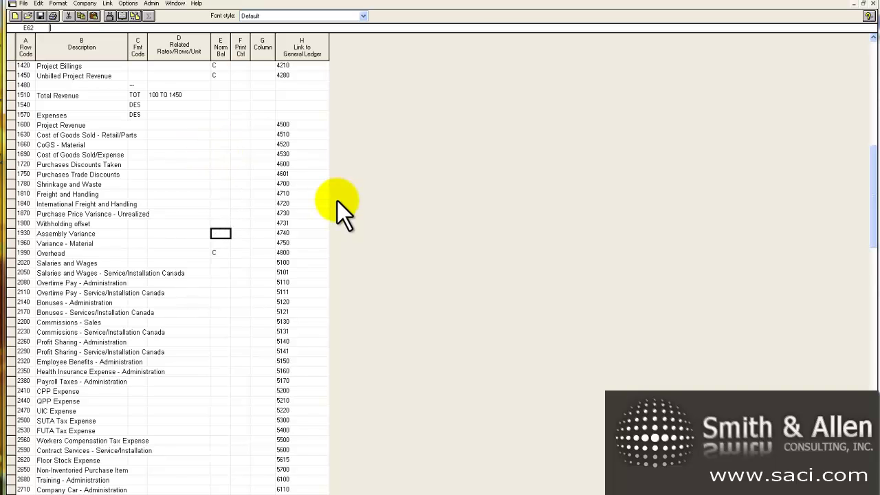
{"action": "key", "text": "Down"}
{"action": "key", "text": "Down"}
{"action": "key", "text": "Delete"}
{"action": "key", "text": "Down"}
{"action": "key", "text": "Down"}
{"action": "key", "text": "Down"}
{"action": "key", "text": "Down"}
{"action": "key", "text": "Down"}
{"action": "key", "text": "Down"}
{"action": "key", "text": "Down"}
{"action": "key", "text": "Down"}
{"action": "key", "text": "Down"}
{"action": "key", "text": "Down"}
{"action": "key", "text": "Down"}
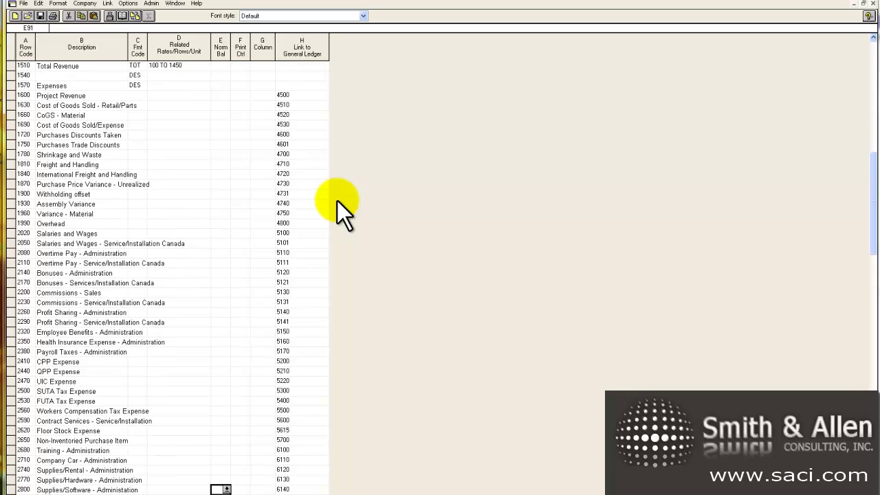
{"action": "key", "text": "Down"}
{"action": "key", "text": "Down"}
{"action": "key", "text": "Down"}
{"action": "key", "text": "Down"}
{"action": "key", "text": "Down"}
{"action": "key", "text": "Down"}
{"action": "key", "text": "Down"}
{"action": "key", "text": "Down"}
{"action": "key", "text": "Down"}
{"action": "key", "text": "Down"}
{"action": "key", "text": "Down"}
{"action": "key", "text": "Down"}
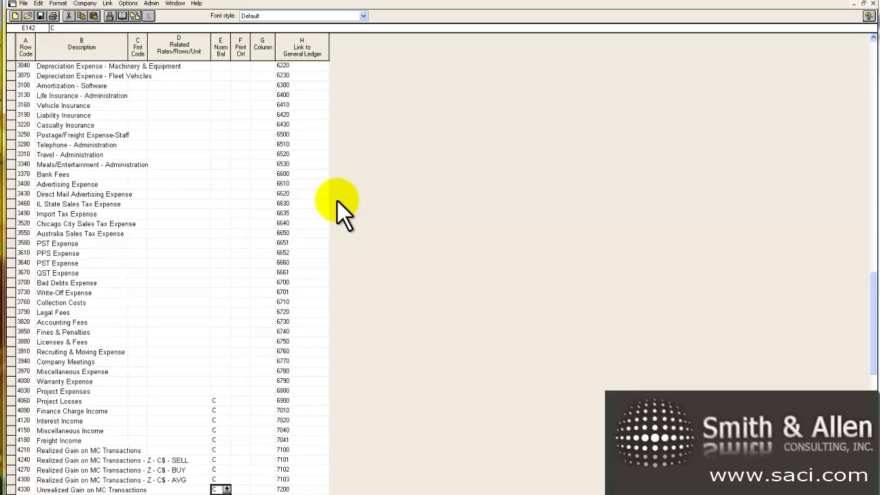
{"action": "key", "text": "Down"}
{"action": "key", "text": "Down"}
{"action": "key", "text": "Down"}
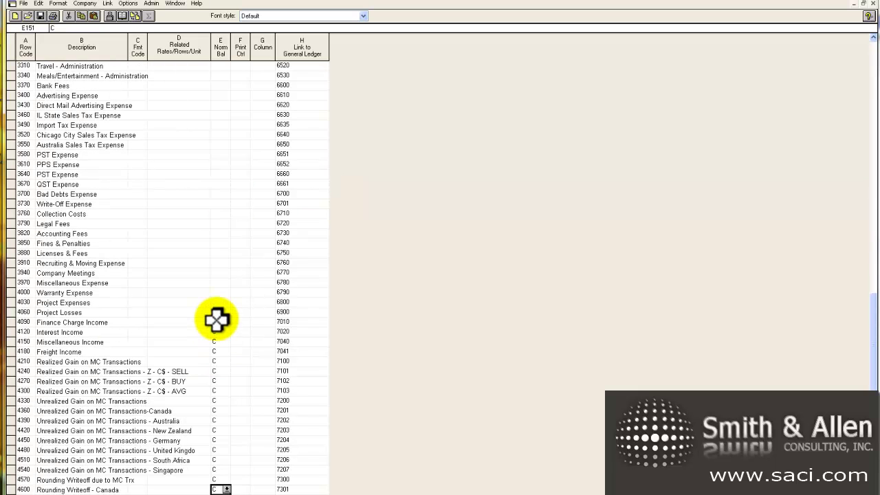
Step: Clear the remaining C flags from row 4060 down to Transfer Suspense Account
{"action": "left_click_drag", "start_coordinate": [215, 313], "coordinate": [216, 485]}
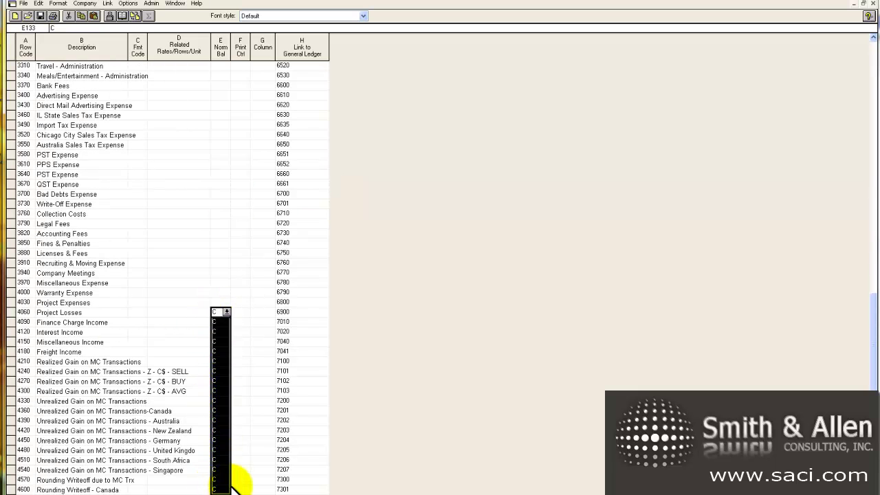
{"action": "key", "text": "Delete"}
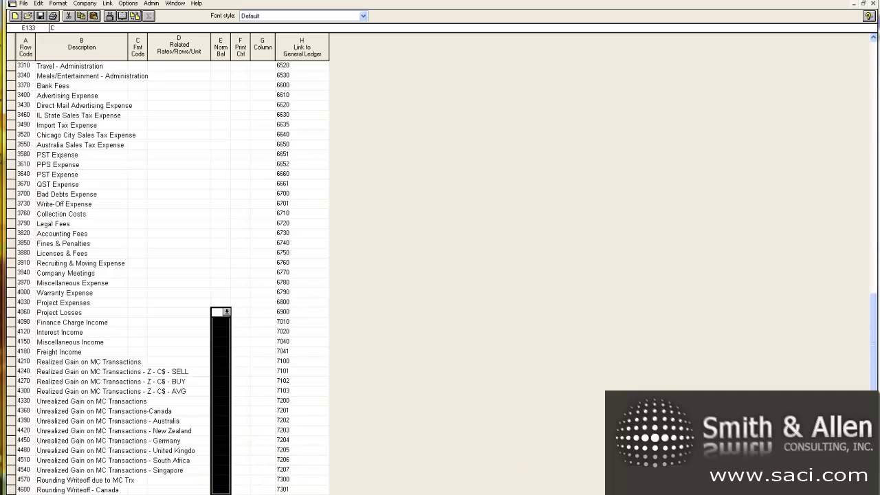
{"action": "scroll", "coordinate": [172, 275], "scroll_direction": "down", "scroll_amount": 1}
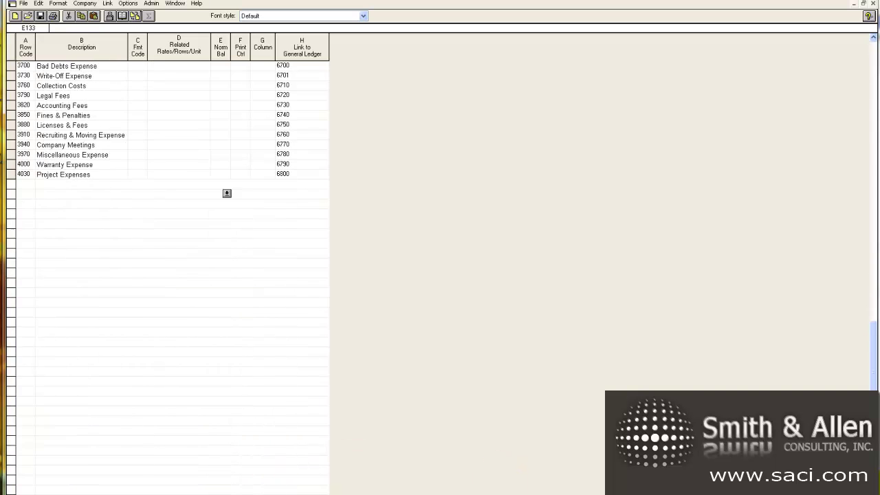
{"action": "scroll", "coordinate": [172, 275], "scroll_direction": "down", "scroll_amount": 3}
{"action": "scroll", "coordinate": [172, 275], "scroll_direction": "down", "scroll_amount": 3}
{"action": "scroll", "coordinate": [172, 275], "scroll_direction": "down", "scroll_amount": 2}
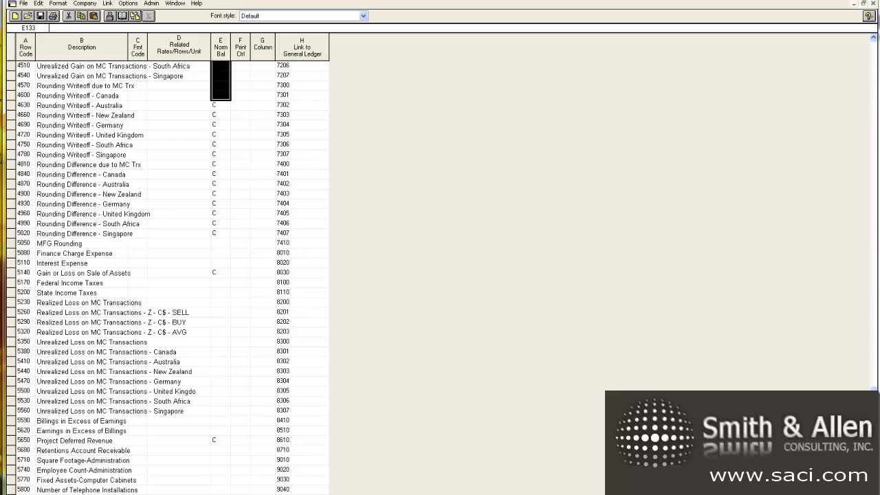
{"action": "left_click", "coordinate": [219, 107]}
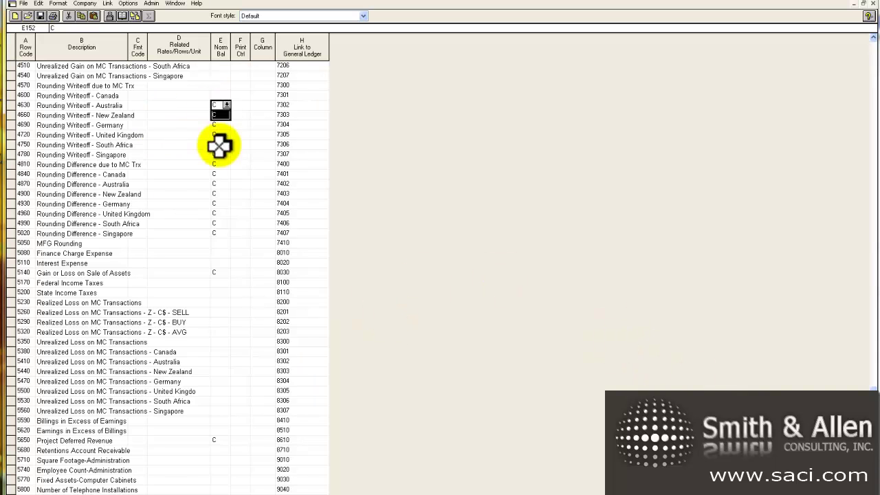
{"action": "left_click_drag", "start_coordinate": [219, 145], "coordinate": [241, 483]}
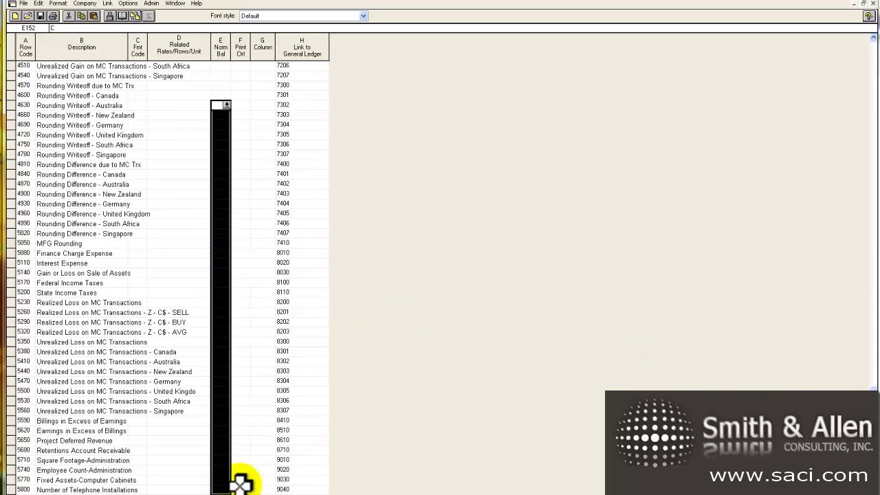
{"action": "left_click_drag", "start_coordinate": [218, 494], "coordinate": [215, 486]}
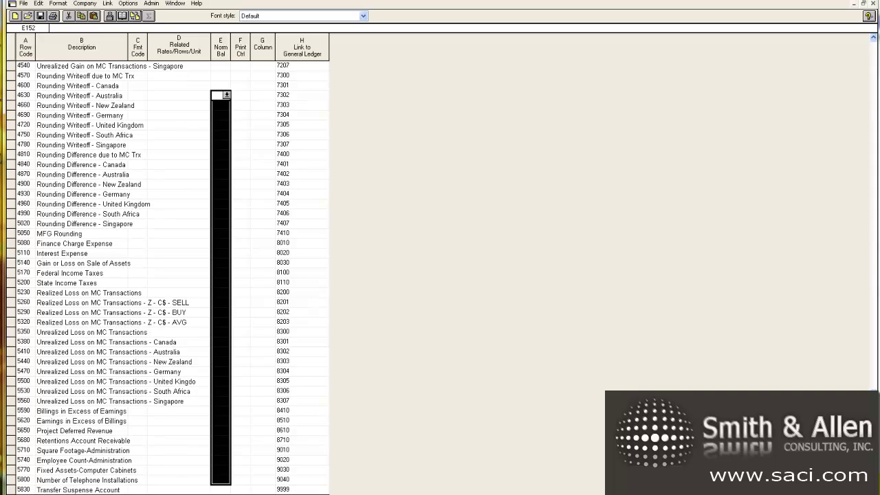
{"action": "left_click", "coordinate": [137, 489]}
Step: Add underscore row 5860 at the end of the expense list
{"action": "key", "text": "Down"}
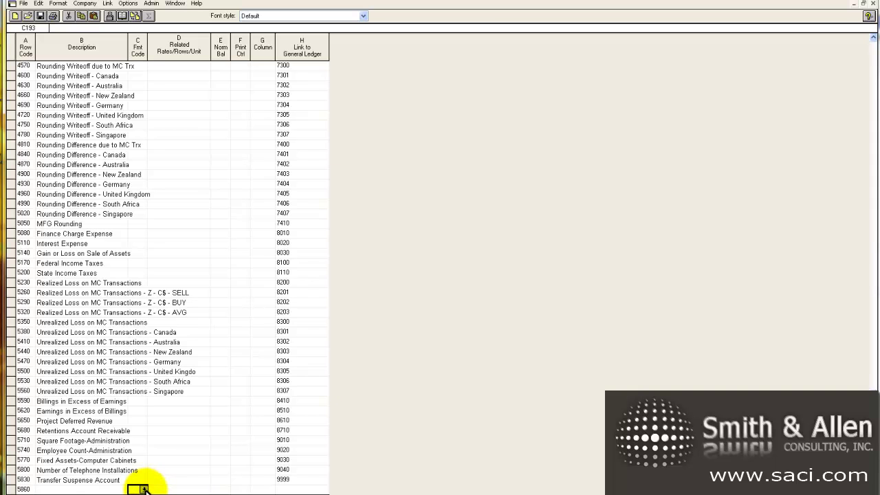
{"action": "left_click", "coordinate": [143, 488]}
{"action": "double_click", "coordinate": [363, 283]}
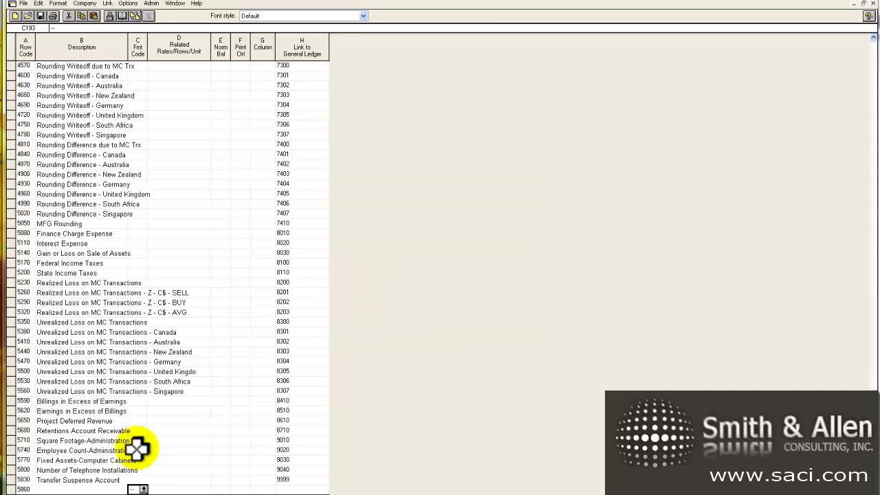
Step: Add a 'Total Expenses' row 5890 with format code TOT
{"action": "key", "text": "Return"}
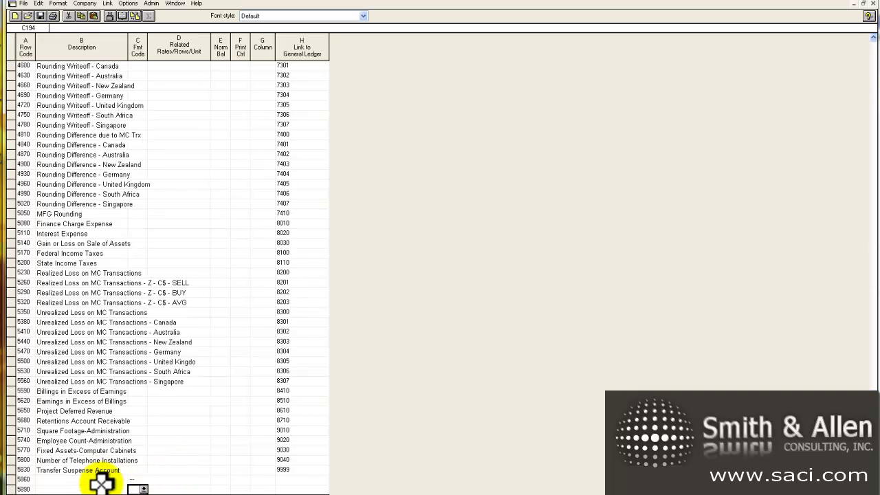
{"action": "type", "text": "Total E"}
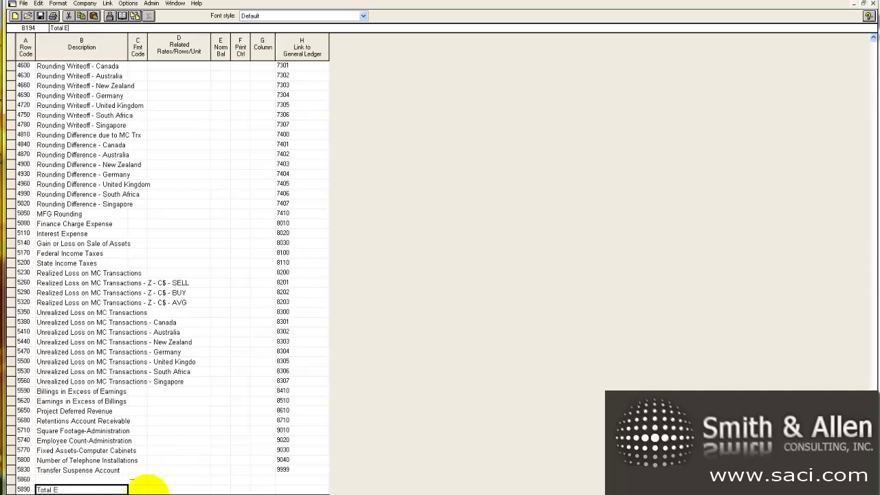
{"action": "type", "text": "xpenses"}
{"action": "key", "text": "Tab"}
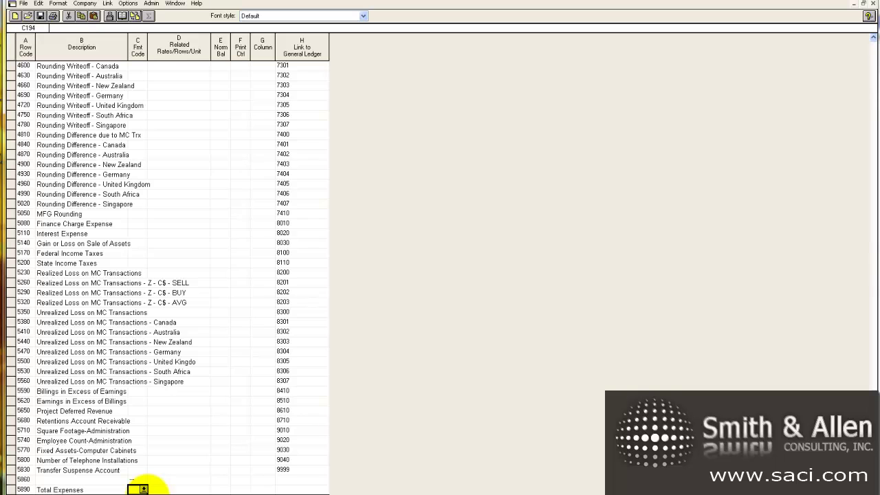
{"action": "left_click", "coordinate": [143, 490]}
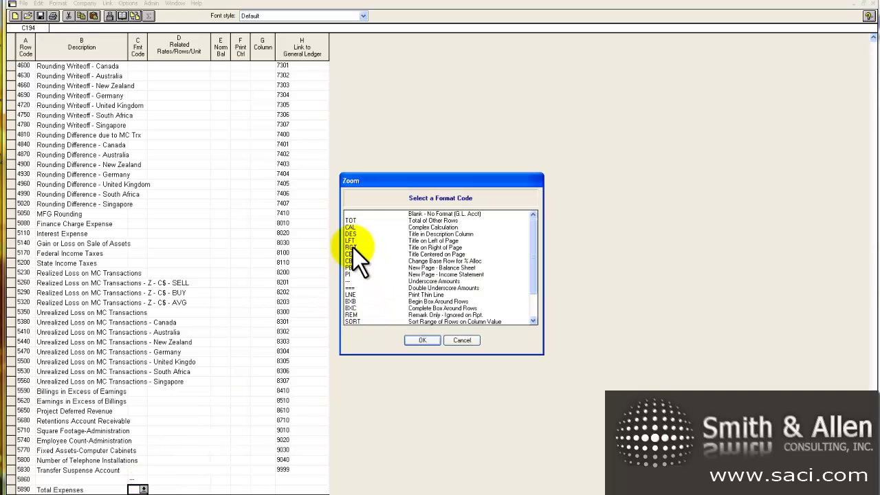
{"action": "left_click", "coordinate": [354, 220]}
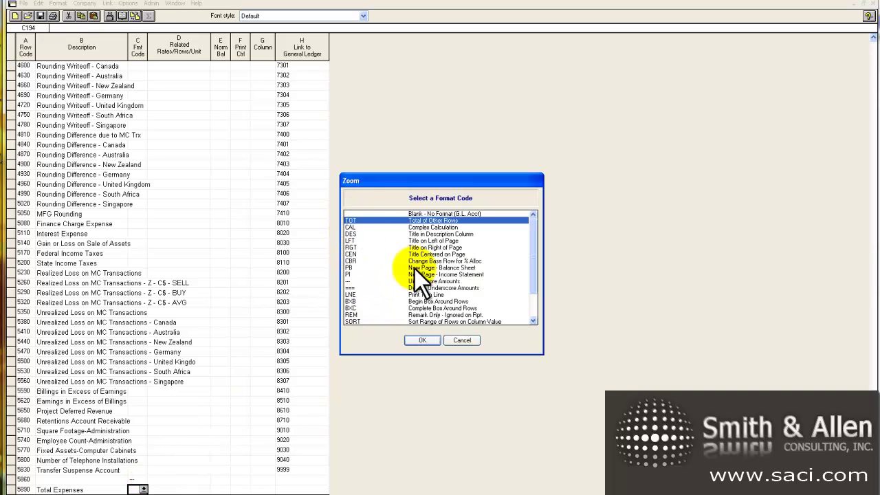
{"action": "left_click", "coordinate": [421, 340]}
{"action": "left_click", "coordinate": [161, 488]}
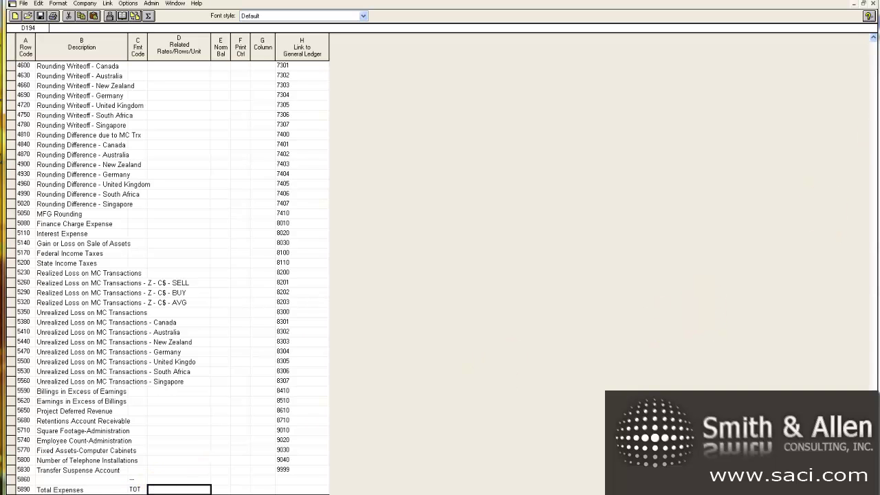
Step: Set Total Expenses' related rows to 1570 TO 5860, after confirming the Expenses row code
{"action": "left_click", "coordinate": [873, 50]}
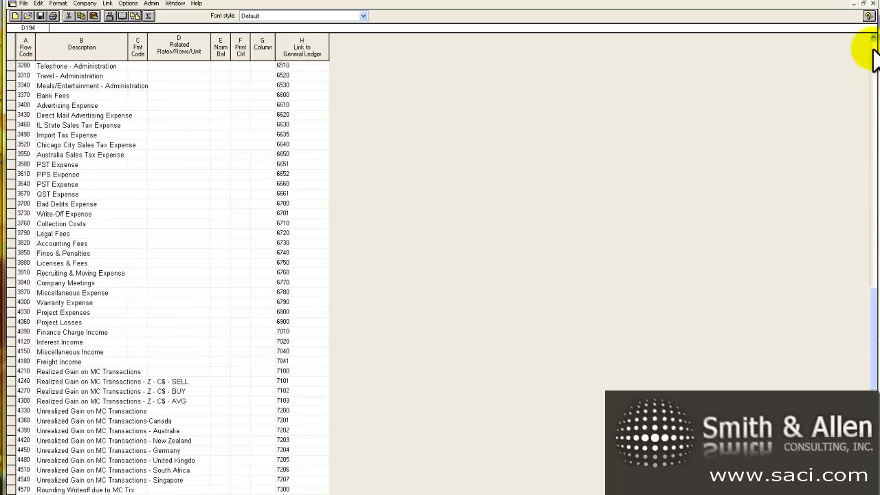
{"action": "left_click", "coordinate": [872, 49]}
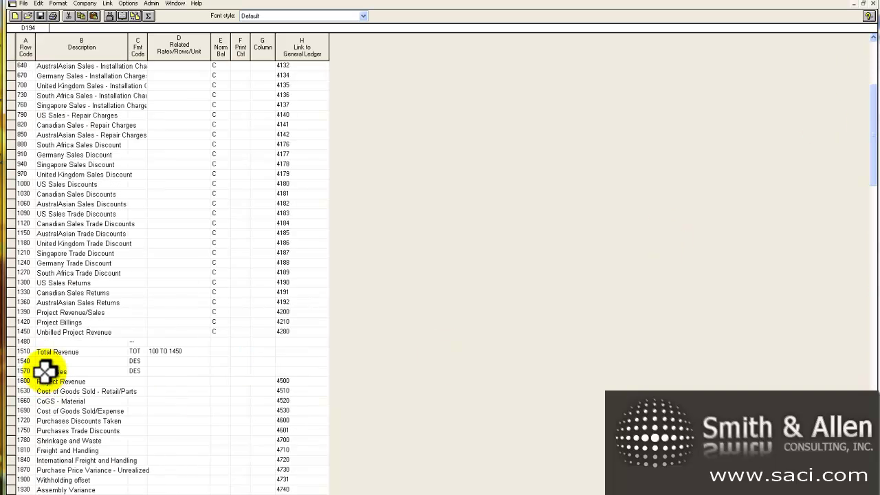
{"action": "left_click", "coordinate": [44, 371]}
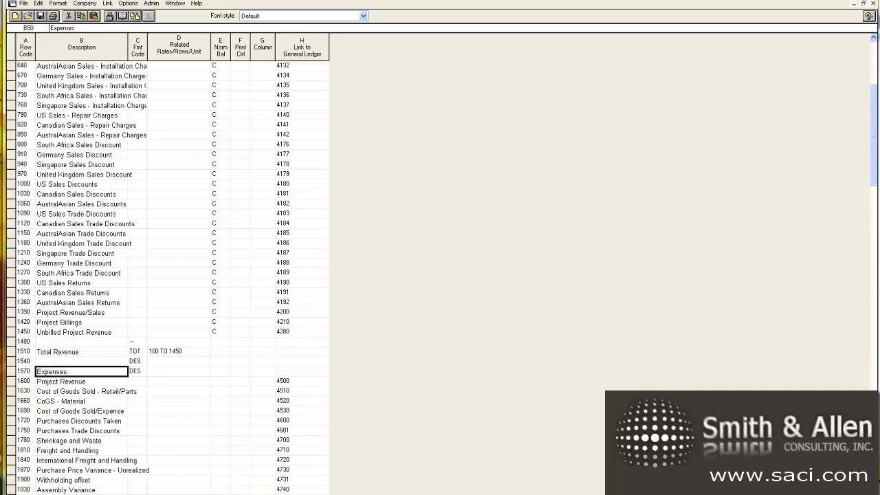
{"action": "scroll", "coordinate": [172, 275], "scroll_direction": "down", "scroll_amount": 10}
{"action": "scroll", "coordinate": [172, 274], "scroll_direction": "down", "scroll_amount": 5}
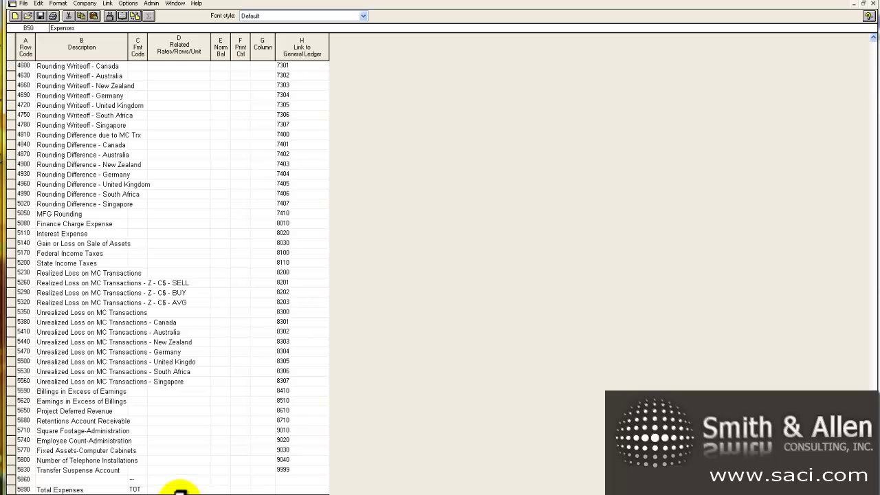
{"action": "left_click", "coordinate": [161, 488]}
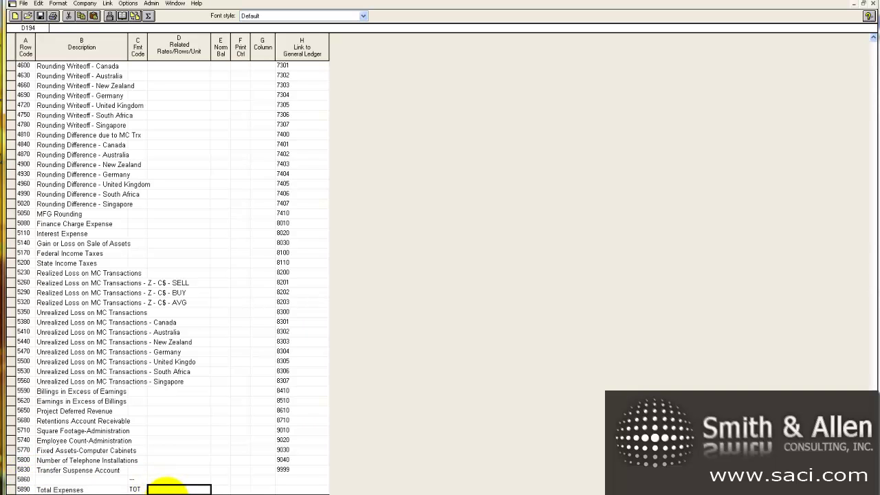
{"action": "type", "text": "1570 to"}
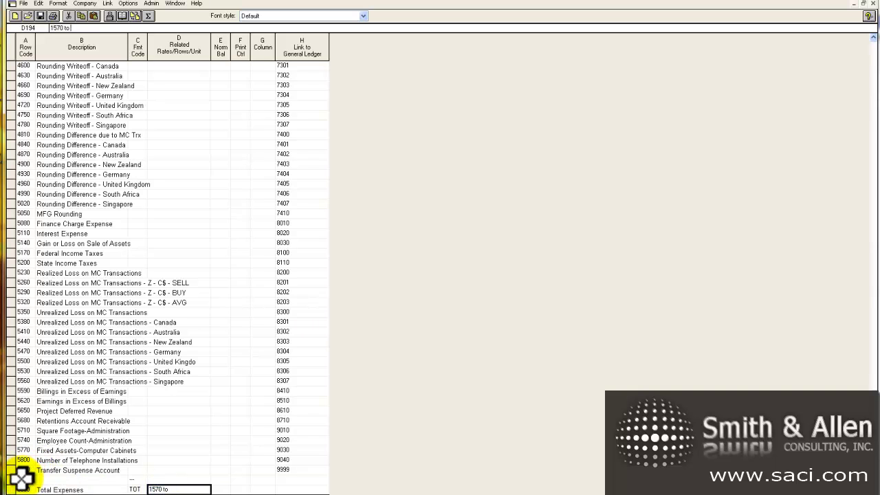
{"action": "key", "text": "BackSpace"}
{"action": "key", "text": "BackSpace"}
{"action": "type", "text": "TO"}
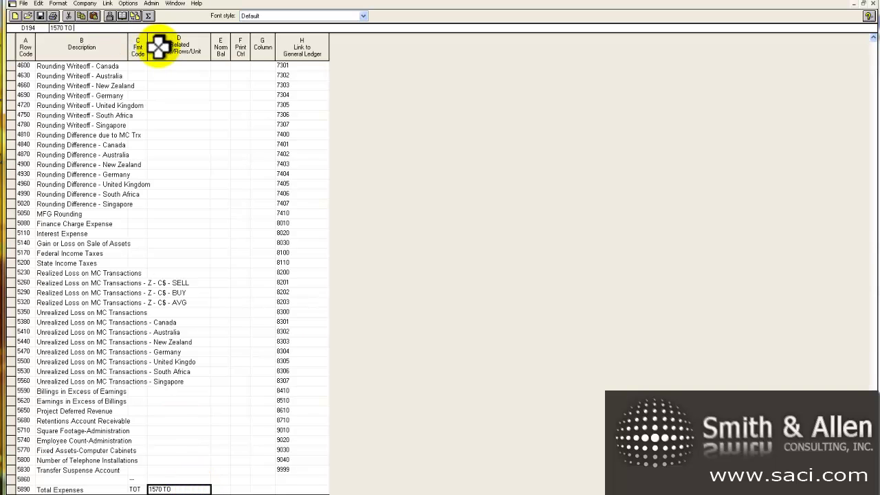
{"action": "type", "text": " 5860"}
{"action": "key", "text": "Tab"}
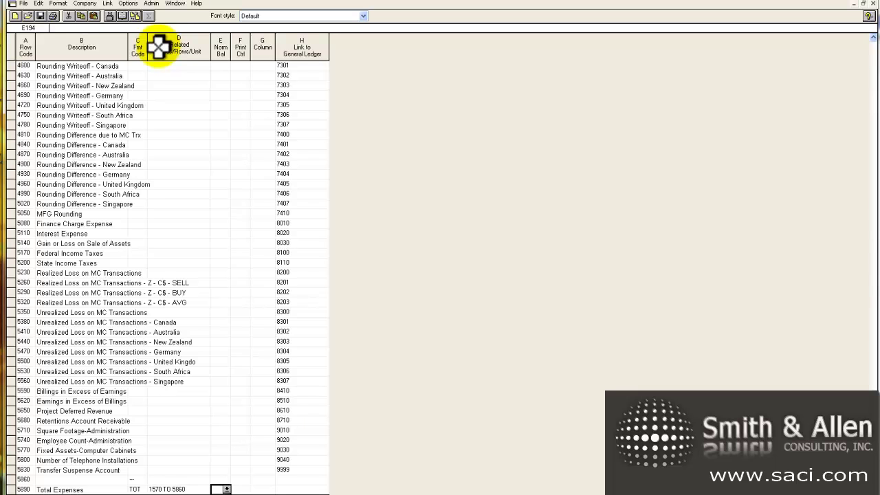
{"action": "key", "text": "Return"}
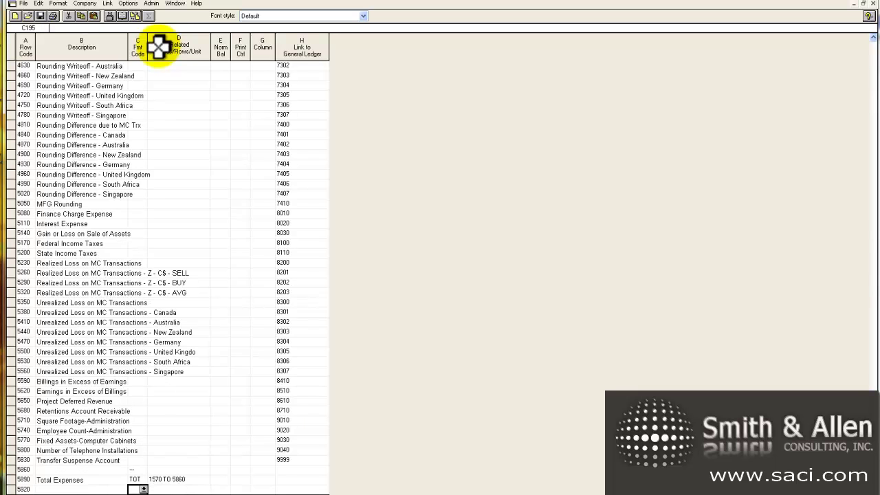
Step: Make row 5920 a blank DES title row
{"action": "left_click", "coordinate": [143, 489]}
{"action": "left_click", "coordinate": [384, 234]}
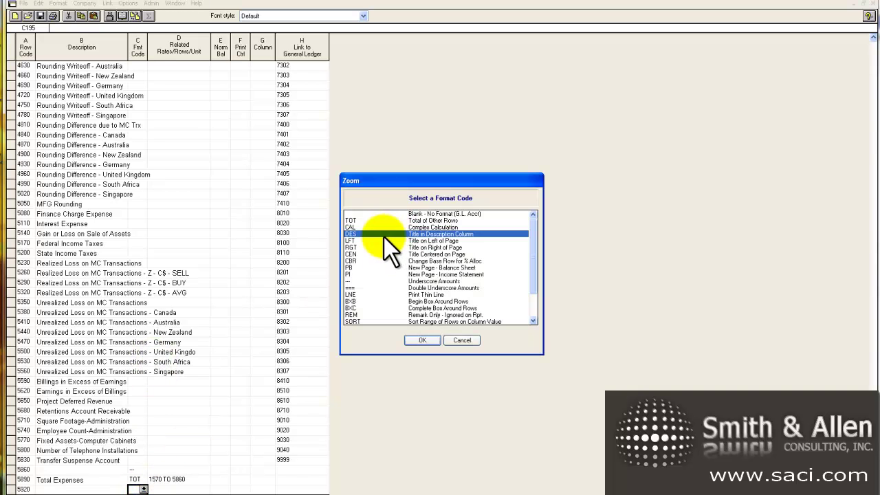
{"action": "left_click", "coordinate": [417, 341]}
{"action": "key", "text": "Return"}
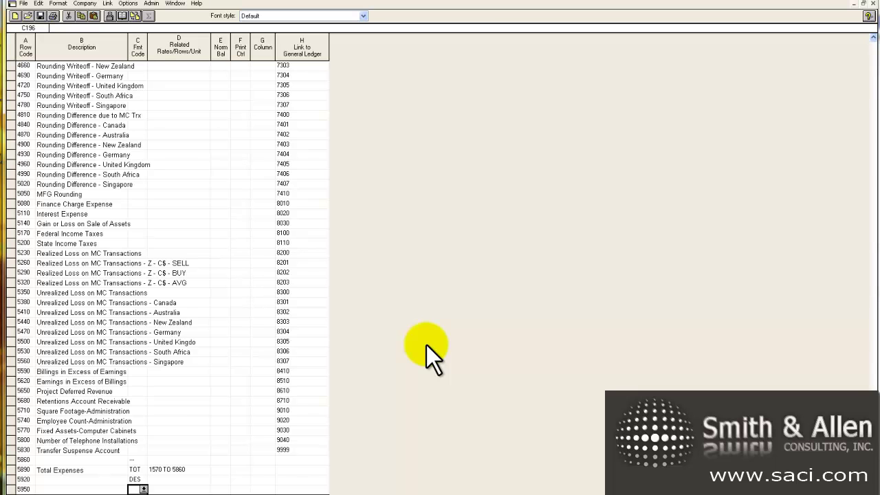
Step: Make row 5950 an underscore row and label row 5980 'Gross Profit'
{"action": "left_click", "coordinate": [143, 488]}
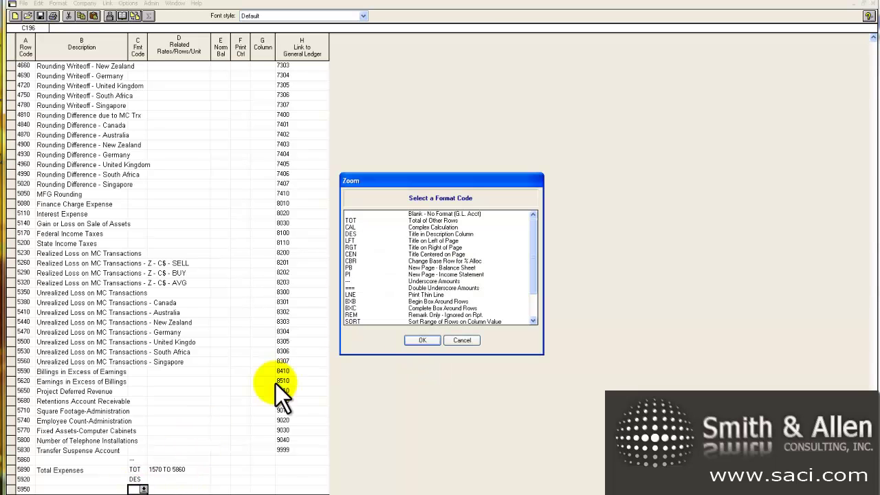
{"action": "left_click", "coordinate": [362, 282]}
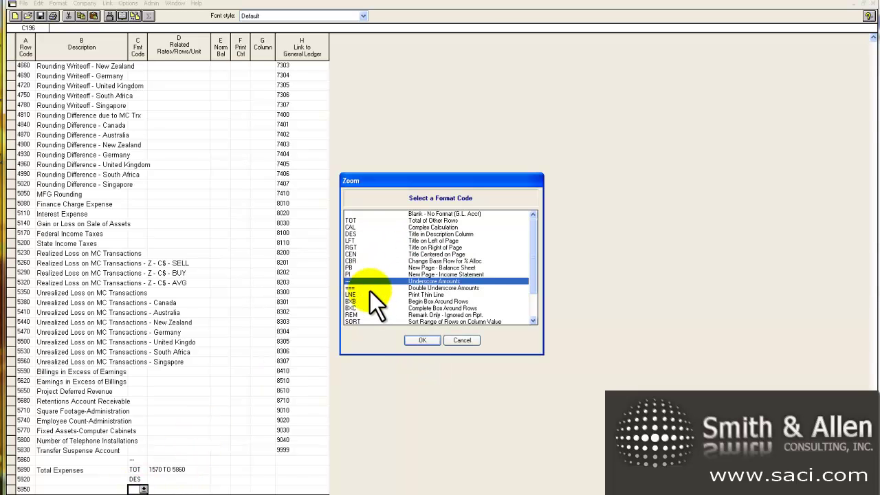
{"action": "left_click", "coordinate": [424, 341]}
{"action": "key", "text": "Return"}
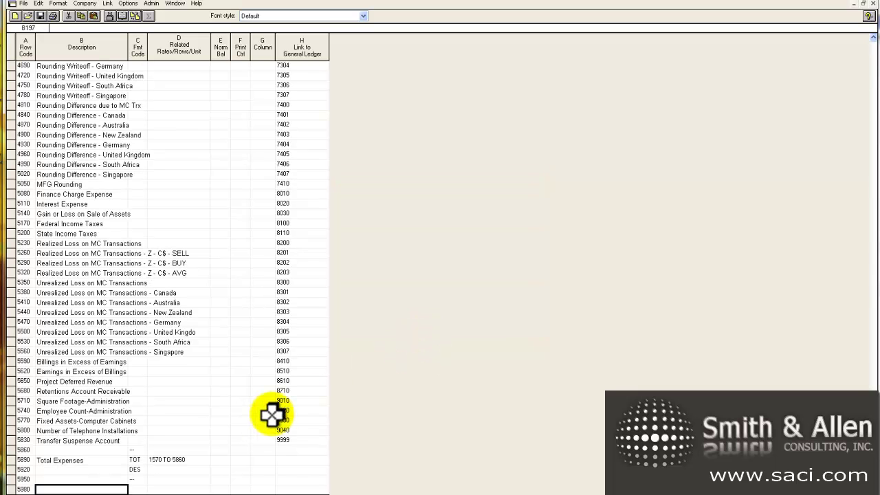
{"action": "type", "text": "Gross"}
{"action": "type", "text": " Profit"}
{"action": "key", "text": "Return"}
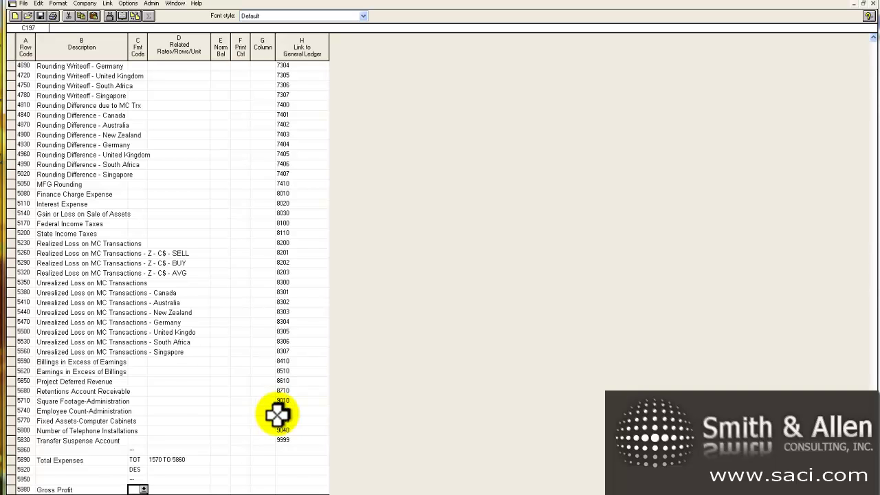
Step: Give Gross Profit row 5980 the TOT format code totalling rows 1510-5890
{"action": "left_click", "coordinate": [142, 489]}
{"action": "left_click", "coordinate": [347, 221]}
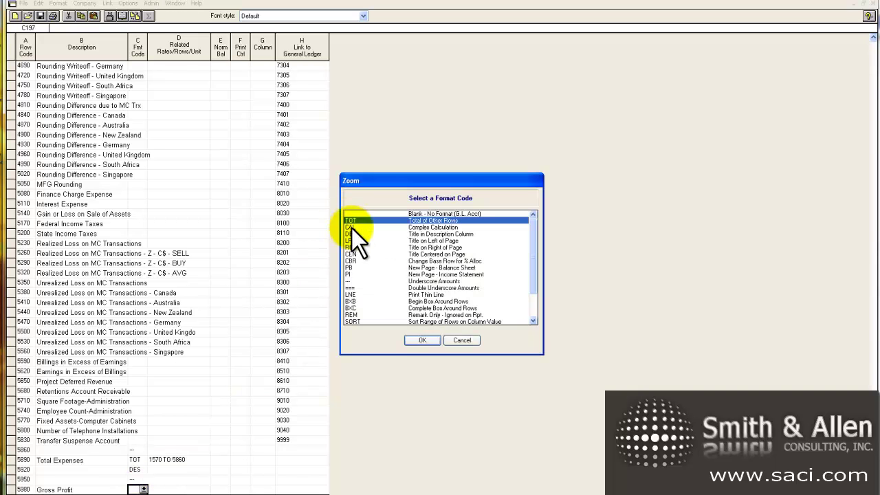
{"action": "left_click", "coordinate": [416, 339]}
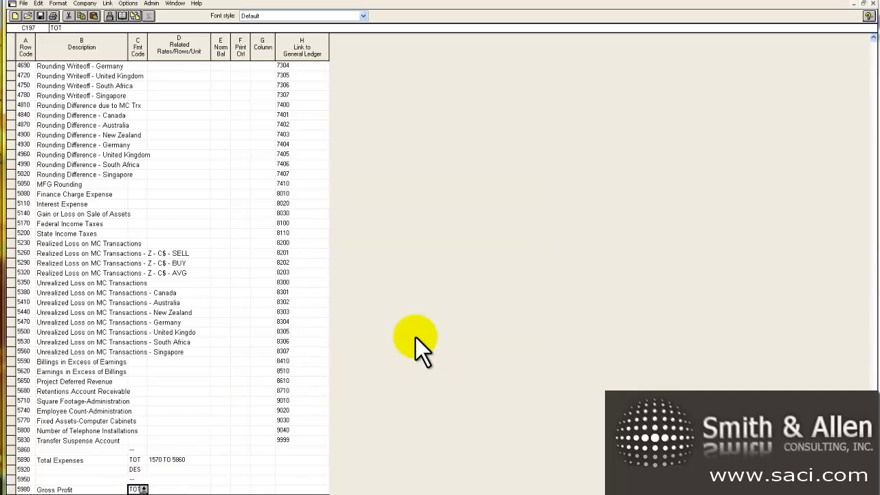
{"action": "left_click", "coordinate": [874, 72]}
{"action": "left_click", "coordinate": [874, 72]}
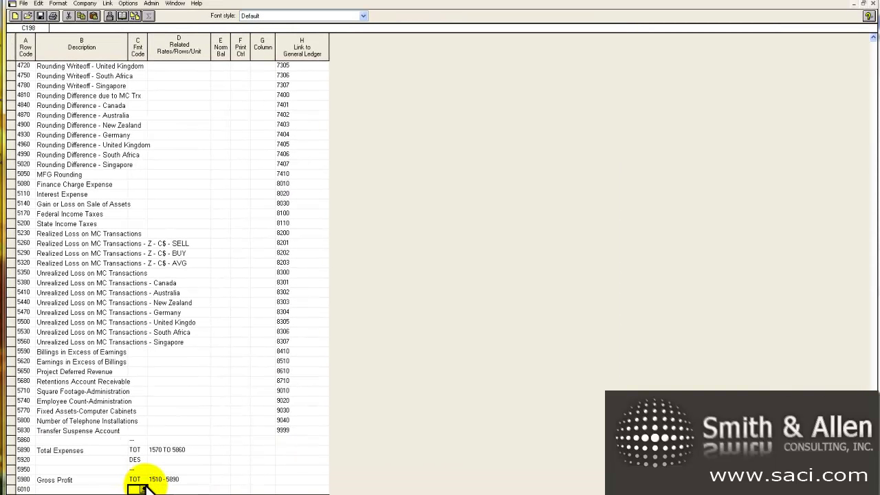
Step: Set row 6010's format code to === for a double underline
{"action": "left_click", "coordinate": [143, 489]}
{"action": "left_click", "coordinate": [382, 288]}
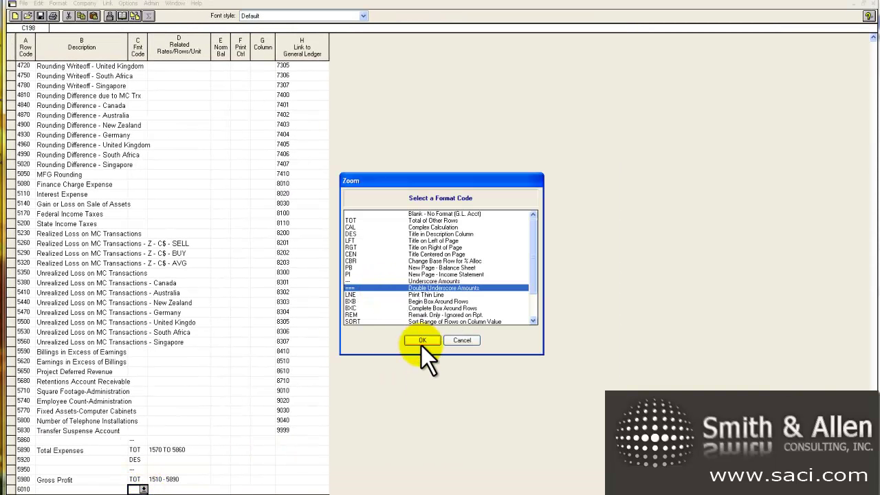
{"action": "left_click", "coordinate": [420, 339]}
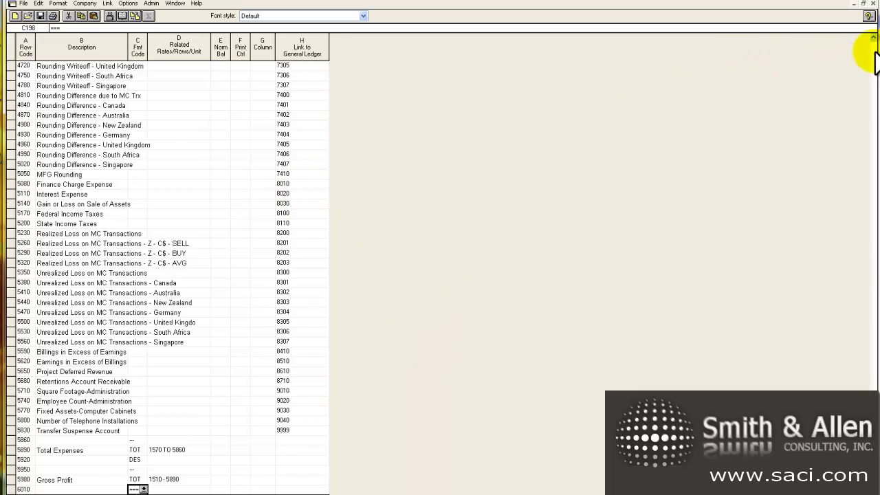
Step: Apply the Header Blue font style to the Revenue and Expenses headings
{"action": "left_click", "coordinate": [875, 55]}
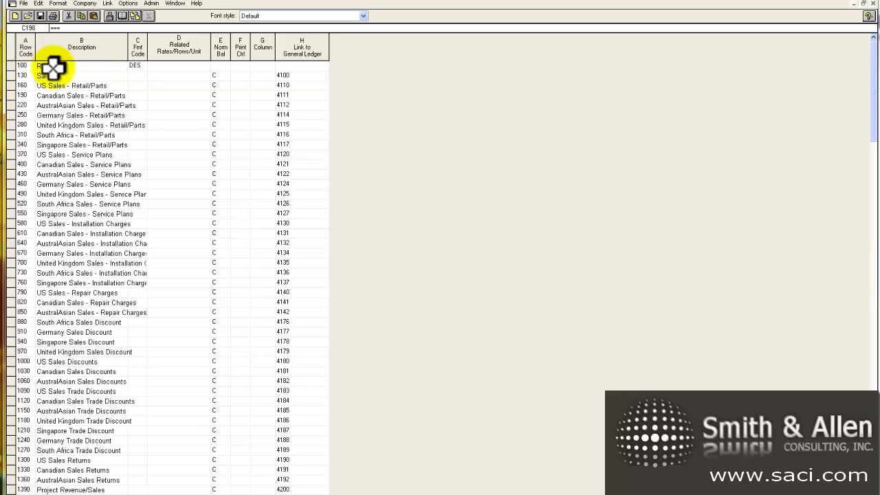
{"action": "left_click", "coordinate": [48, 65]}
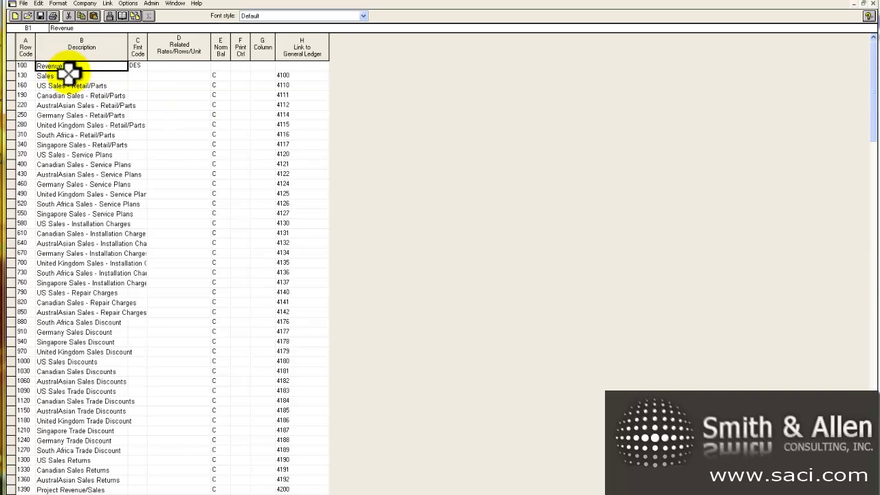
{"action": "left_click", "coordinate": [364, 16]}
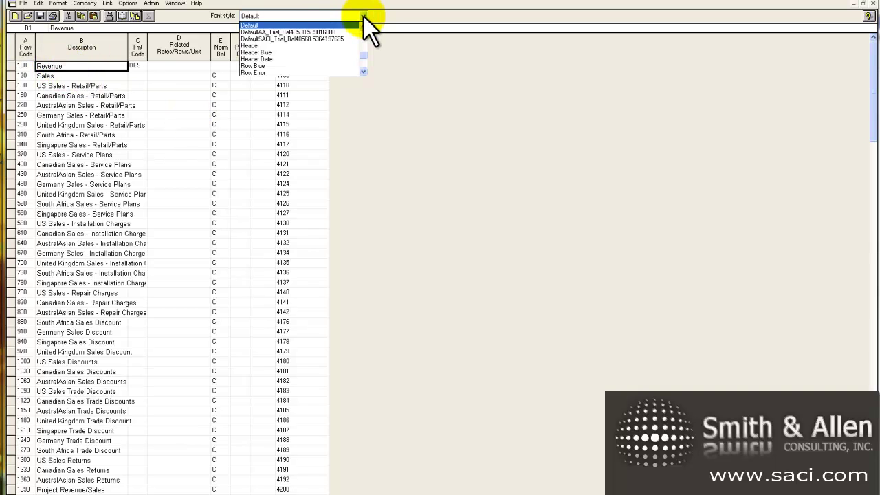
{"action": "left_click", "coordinate": [316, 52]}
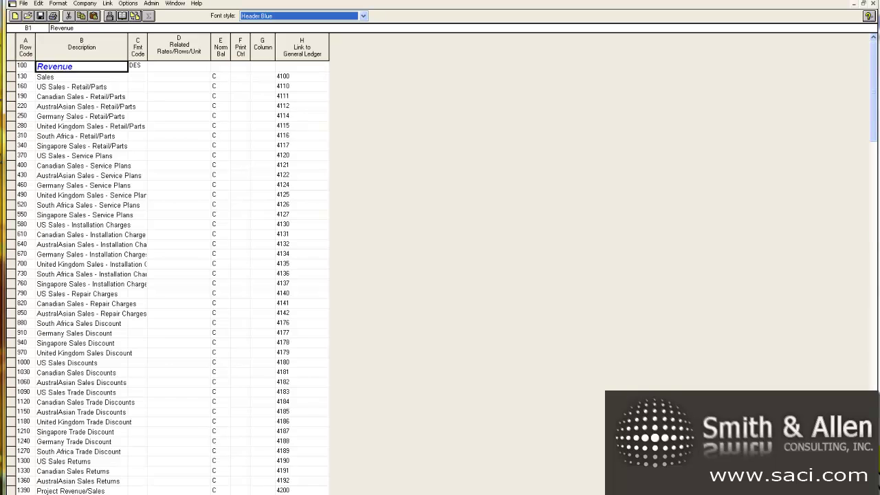
{"action": "key", "text": "Page_Down"}
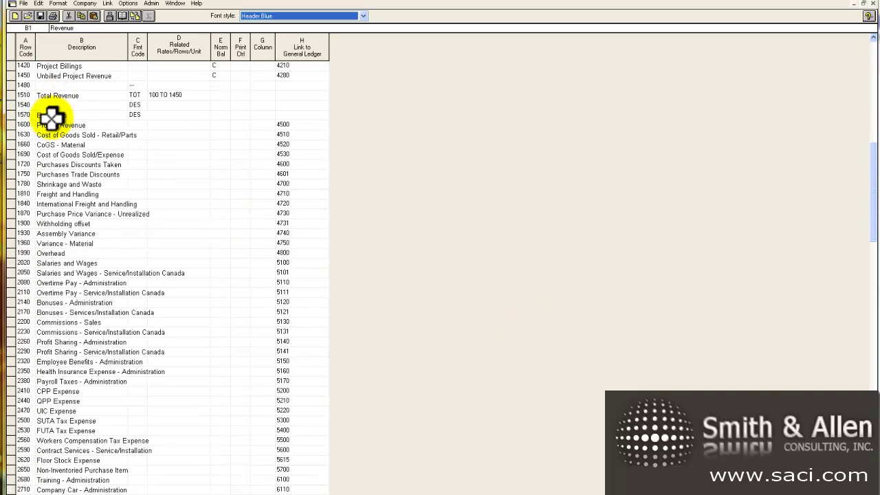
{"action": "left_click", "coordinate": [52, 117]}
{"action": "left_click", "coordinate": [331, 15]}
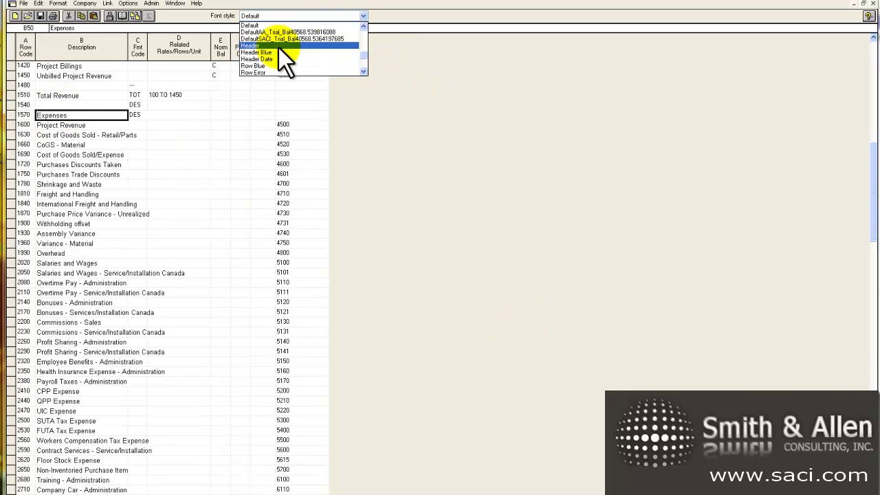
{"action": "left_click", "coordinate": [275, 53]}
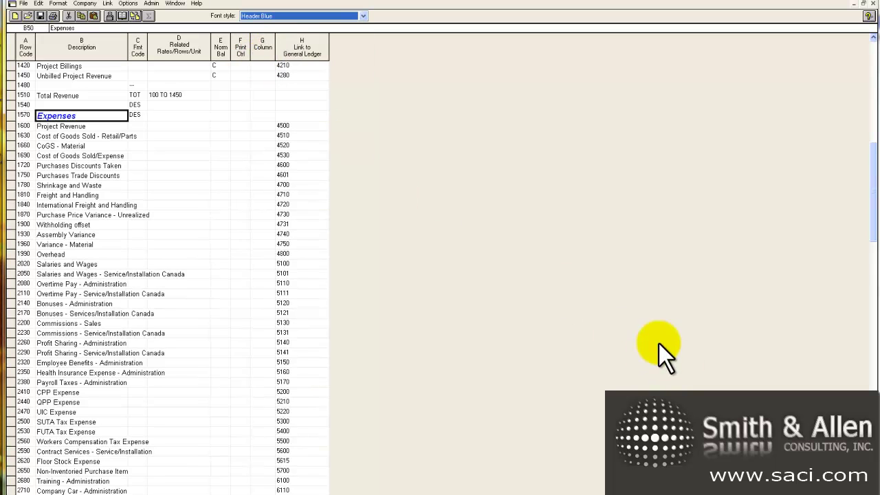
Step: Apply the Header Blue font style to the Total Revenue row
{"action": "left_click", "coordinate": [73, 96]}
{"action": "left_click", "coordinate": [336, 18]}
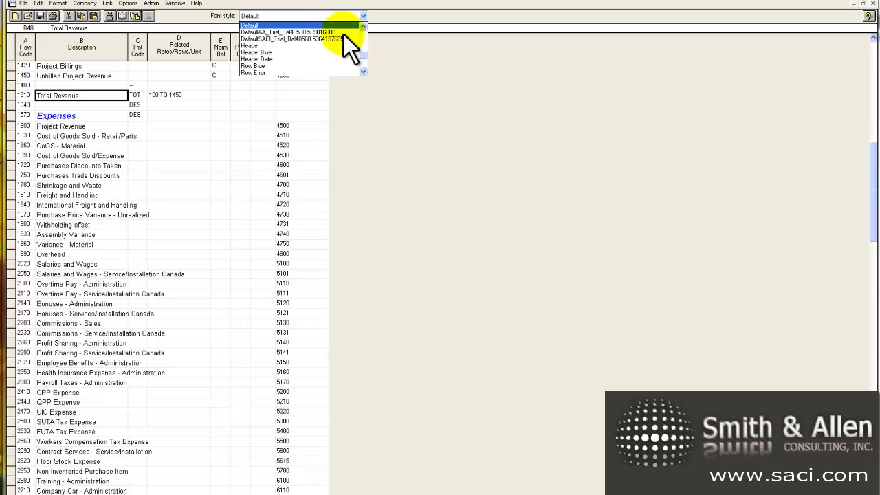
{"action": "left_click", "coordinate": [364, 71]}
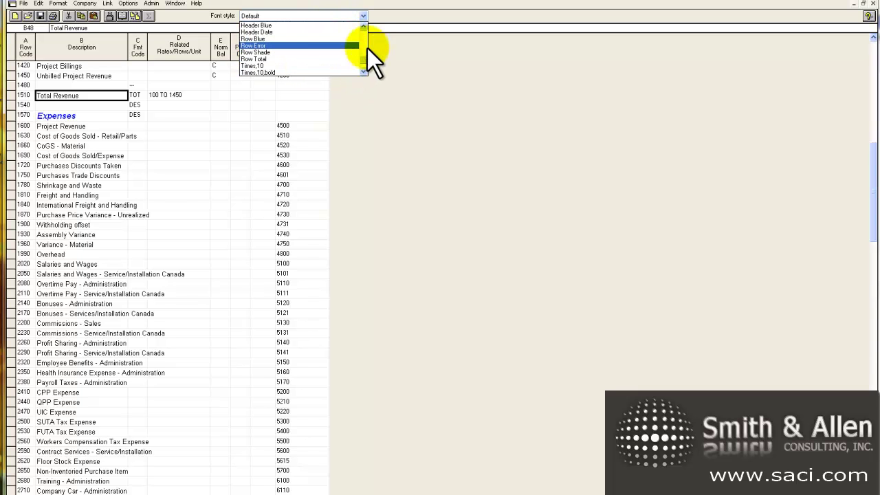
{"action": "left_click", "coordinate": [363, 71]}
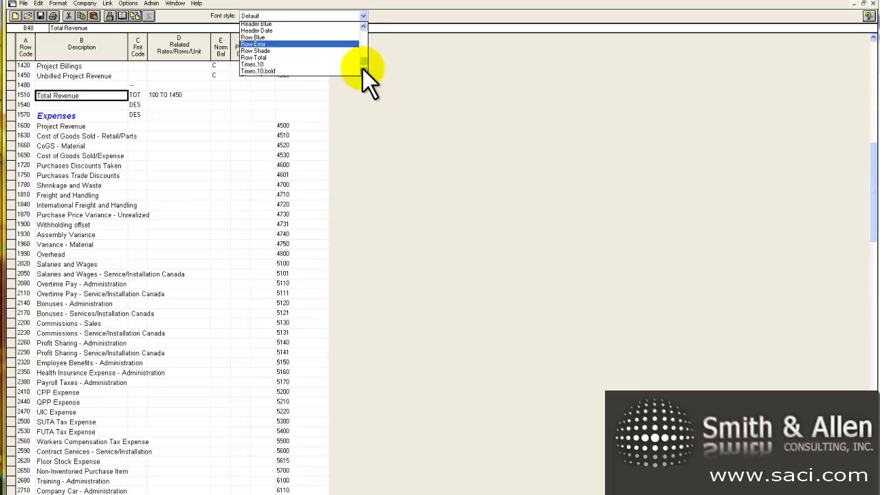
{"action": "left_click", "coordinate": [363, 25]}
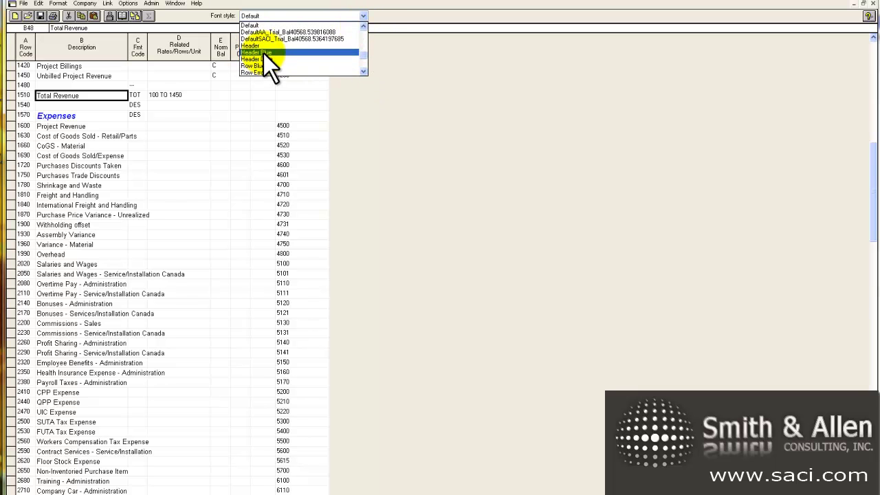
{"action": "left_click", "coordinate": [263, 53]}
Step: Apply the Header Blue font style to the Total Expenses and Gross Profit rows
{"action": "scroll", "coordinate": [172, 275], "scroll_direction": "down", "scroll_amount": 15}
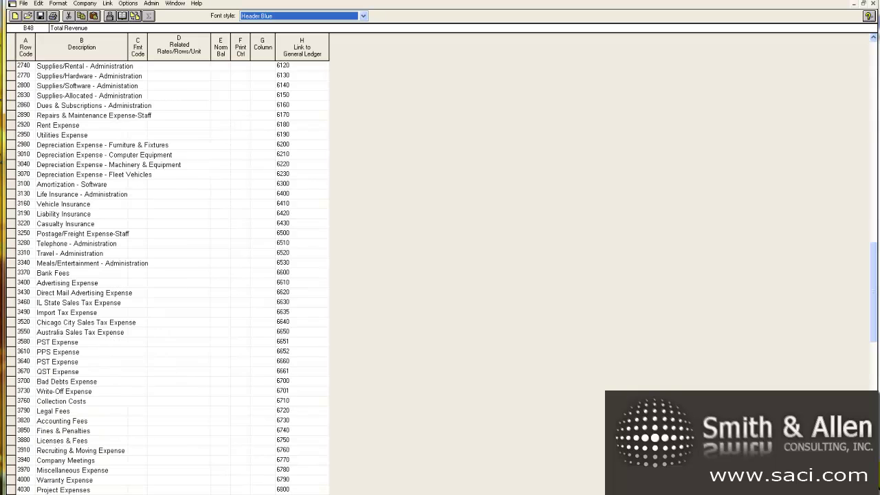
{"action": "scroll", "coordinate": [172, 275], "scroll_direction": "down", "scroll_amount": 15}
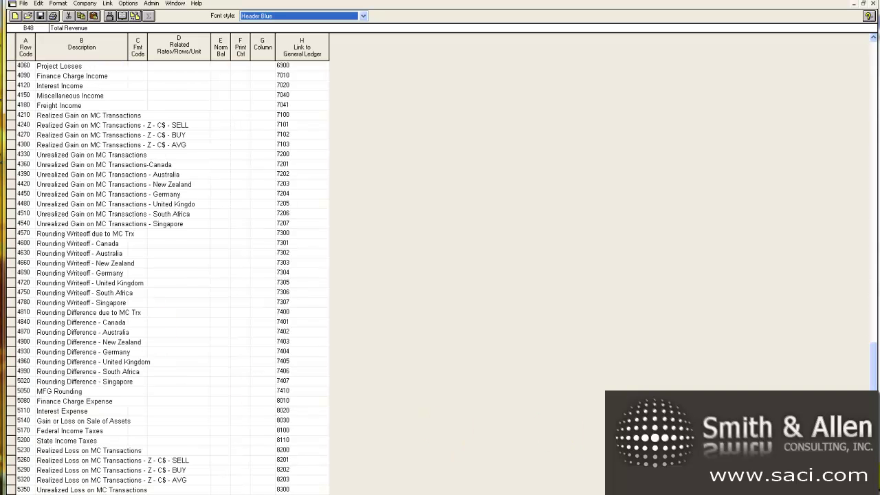
{"action": "scroll", "coordinate": [172, 275], "scroll_direction": "down", "scroll_amount": 7}
{"action": "left_click", "coordinate": [96, 450]}
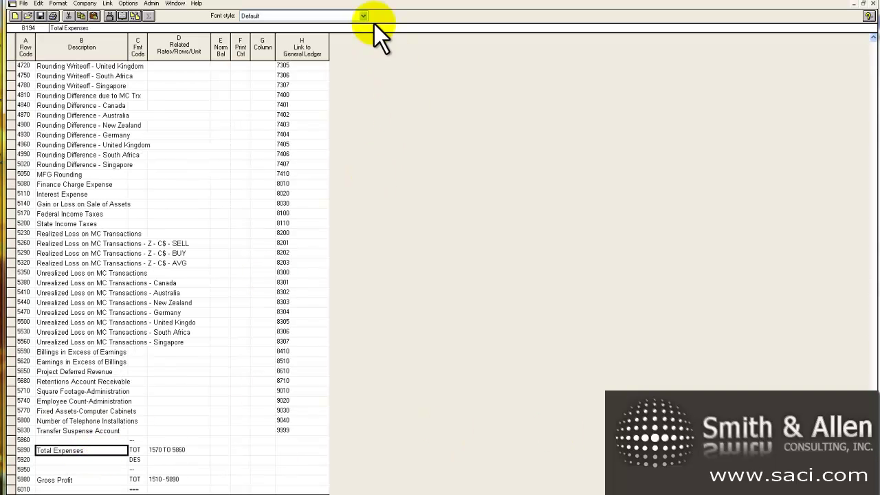
{"action": "left_click", "coordinate": [351, 20]}
{"action": "left_click", "coordinate": [264, 55]}
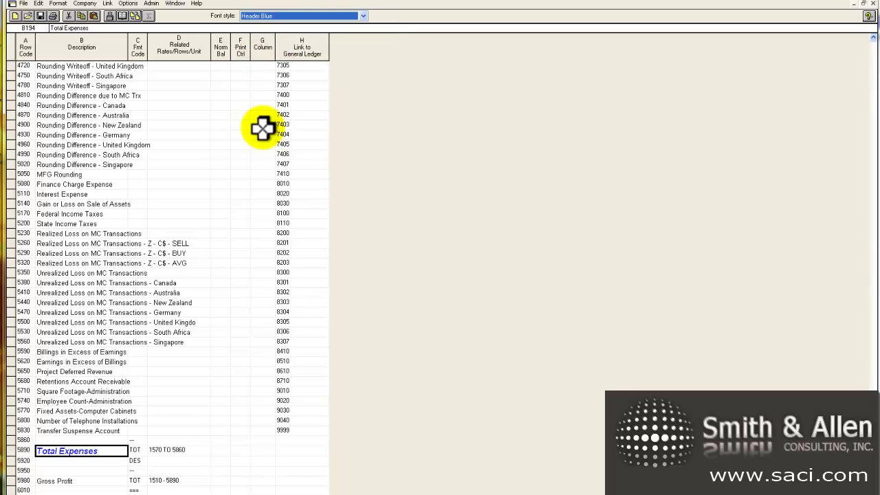
{"action": "left_click", "coordinate": [89, 480]}
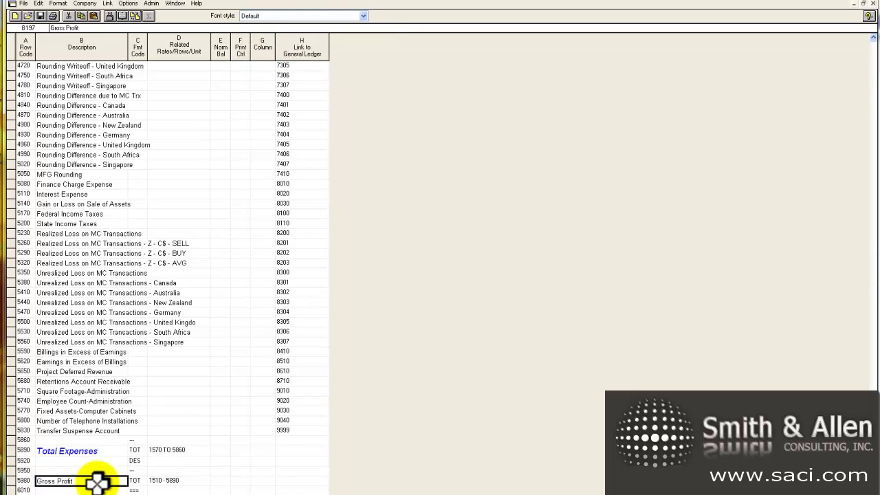
{"action": "left_click", "coordinate": [334, 16]}
{"action": "left_click", "coordinate": [285, 55]}
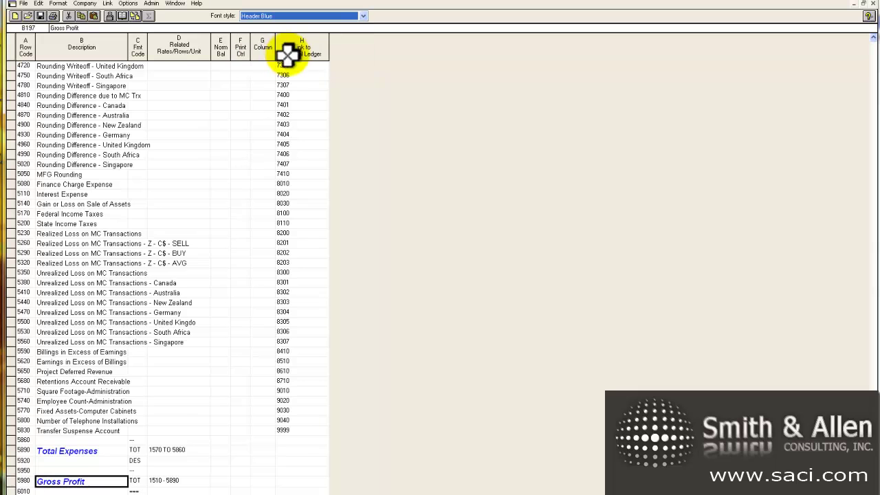
Step: Save the row format as GrossProfit, described 'Total Rev/Exp for Gross Profit'
{"action": "left_click", "coordinate": [40, 16]}
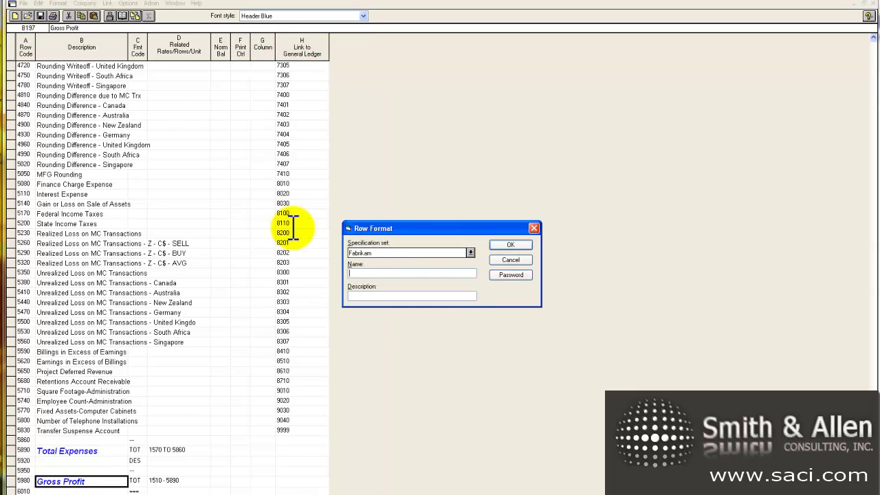
{"action": "left_click", "coordinate": [365, 273]}
{"action": "type", "text": "Gross Pr"}
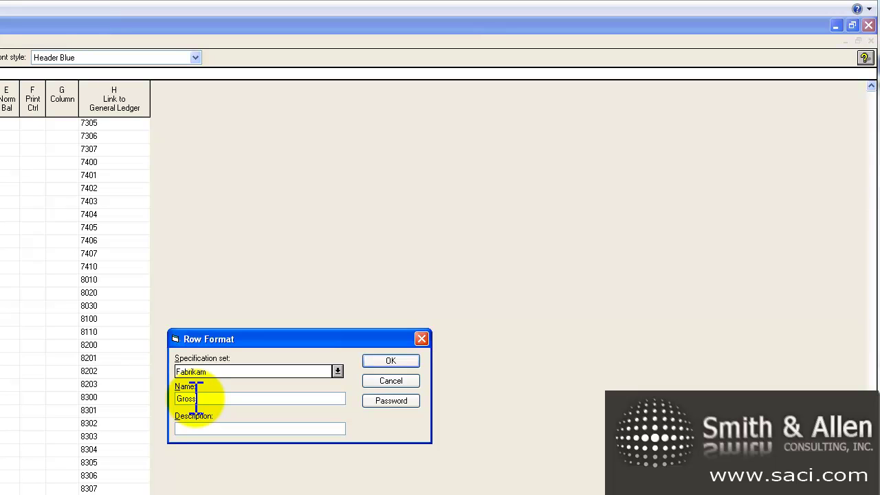
{"action": "type", "text": "ofit"}
{"action": "type", "text": "otal Rev"}
{"action": "type", "text": "ofi"}
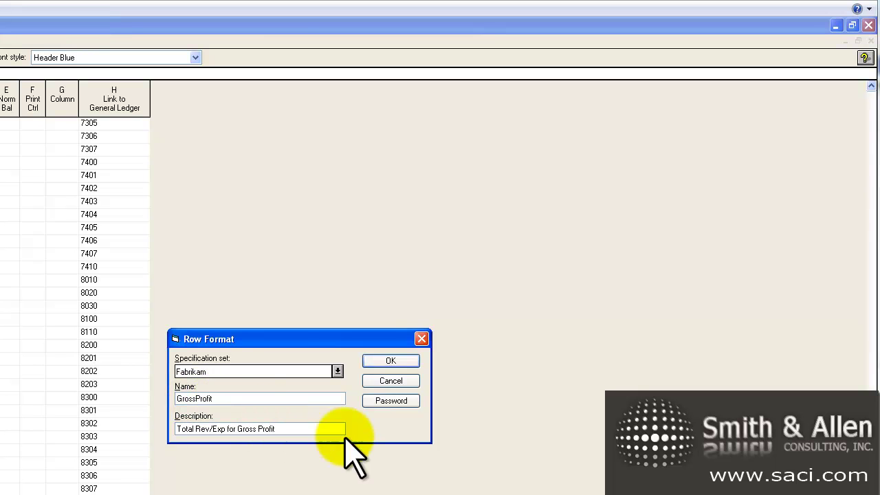
{"action": "left_click", "coordinate": [391, 360]}
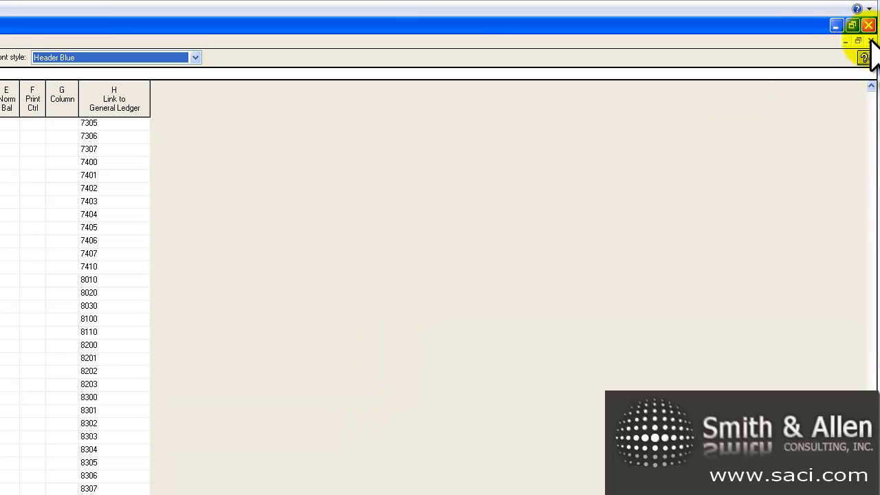
Step: Close the GrossProfit row format window to return to the main screen
{"action": "left_click", "coordinate": [871, 41]}
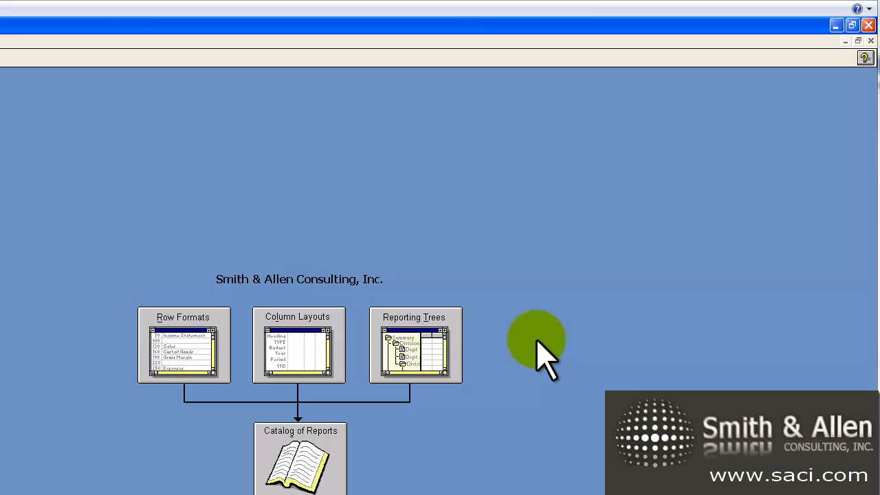